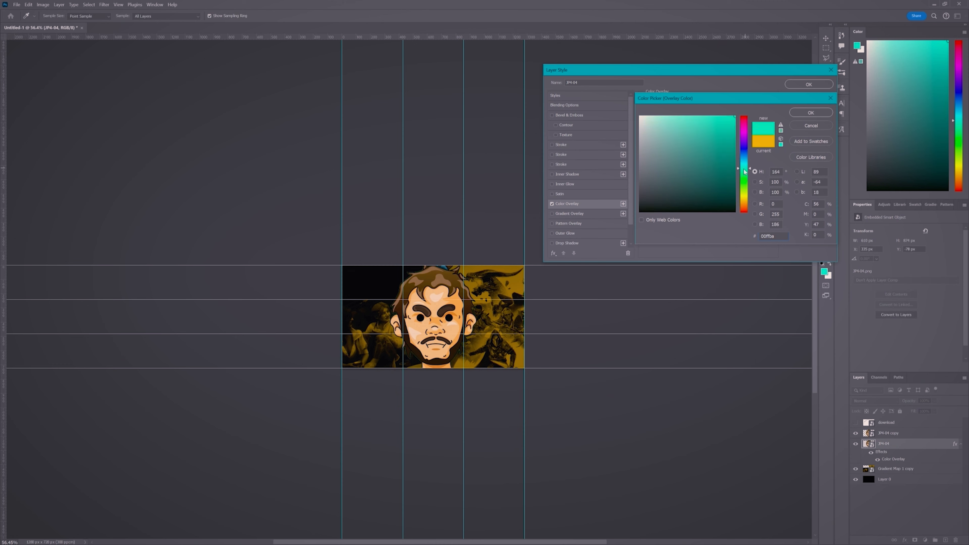
- Set the lower face layer's Color Overlay to teal #00ffba and soften that layer with a Gaussian Blur
{"action": "left_click", "coordinate": [746, 169]}
{"action": "left_click", "coordinate": [811, 113]}
{"action": "left_click", "coordinate": [809, 84]}
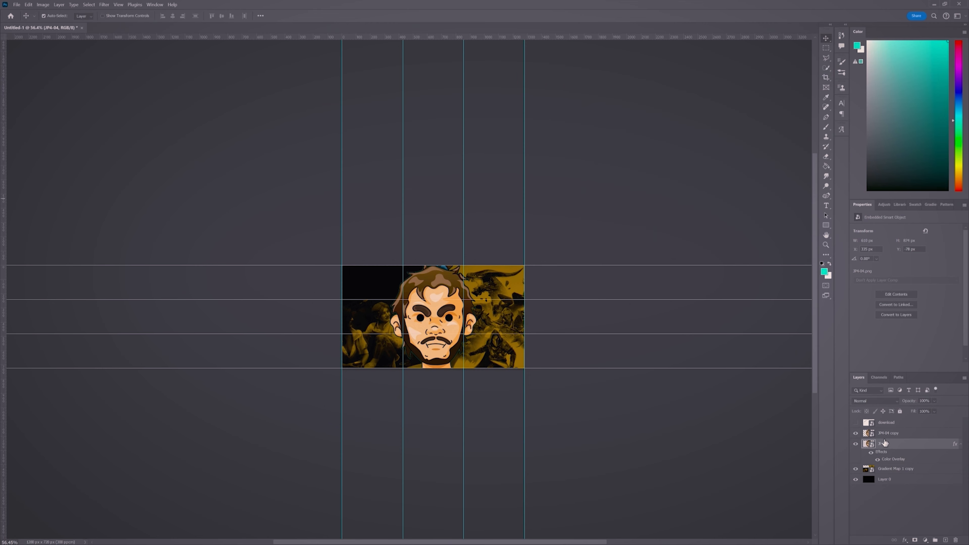
{"action": "left_click", "coordinate": [104, 4]}
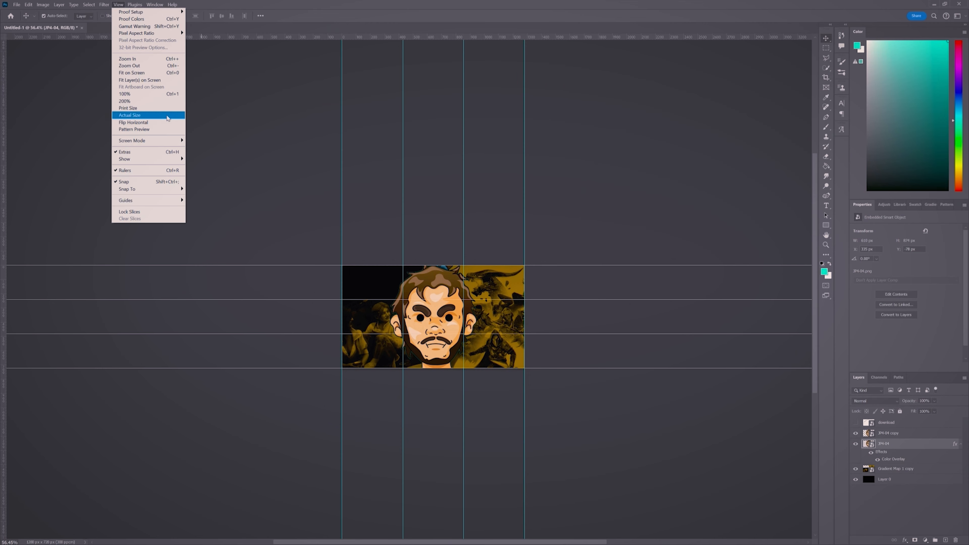
{"action": "mouse_move", "coordinate": [92, 5]}
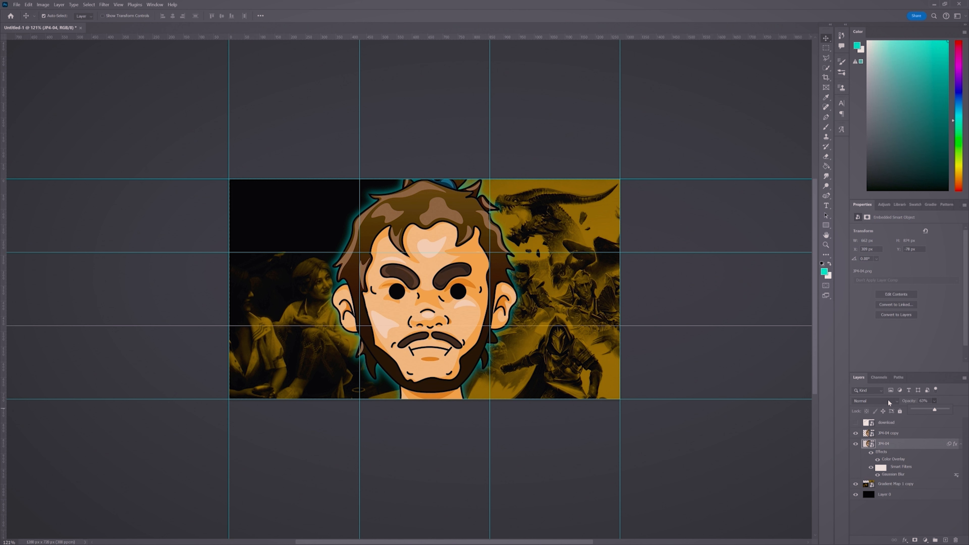
- Raise the opacity of the blurred teal face layer to 79%, keeping its blend mode at Normal
{"action": "left_click", "coordinate": [873, 400]}
{"action": "left_click", "coordinate": [879, 402]}
{"action": "left_click", "coordinate": [878, 402]}
{"action": "left_click", "coordinate": [868, 332]}
{"action": "left_click", "coordinate": [933, 400]}
{"action": "scroll", "coordinate": [534, 364], "scroll_direction": "down", "scroll_amount": 5}
{"action": "scroll", "coordinate": [516, 369], "scroll_direction": "down", "scroll_amount": 3}
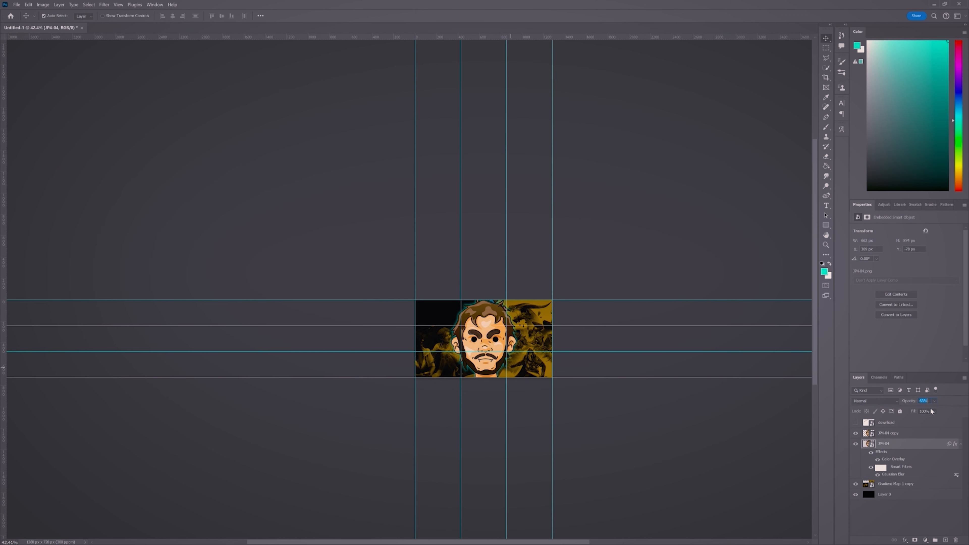
{"action": "left_click", "coordinate": [935, 409]}
{"action": "left_click_drag", "start_coordinate": [935, 410], "coordinate": [949, 410]}
- Lock the guides and hide them from the canvas
{"action": "left_click", "coordinate": [119, 5]}
{"action": "mouse_move", "coordinate": [170, 203]}
{"action": "left_click", "coordinate": [216, 207]}
{"action": "left_click", "coordinate": [123, 4]}
{"action": "mouse_move", "coordinate": [171, 201]}
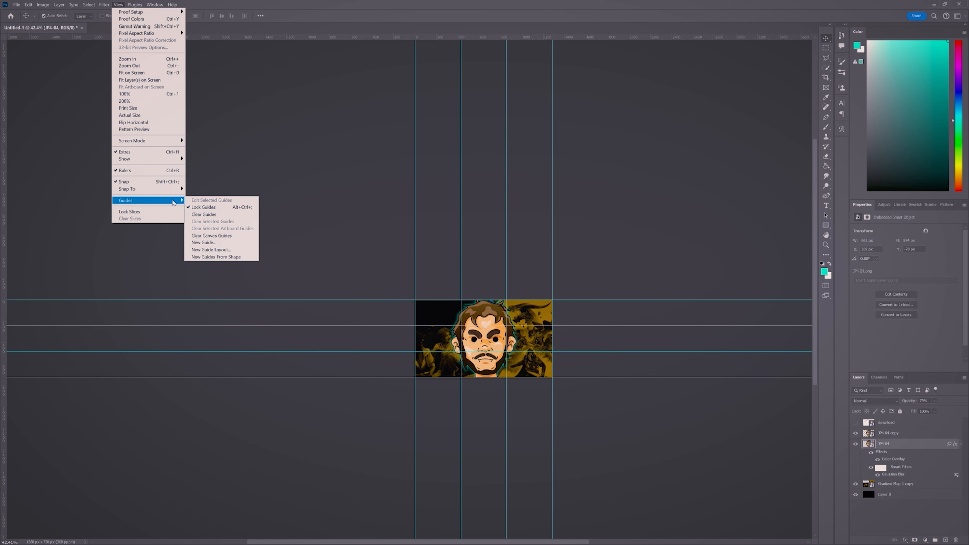
{"action": "mouse_move", "coordinate": [165, 163]}
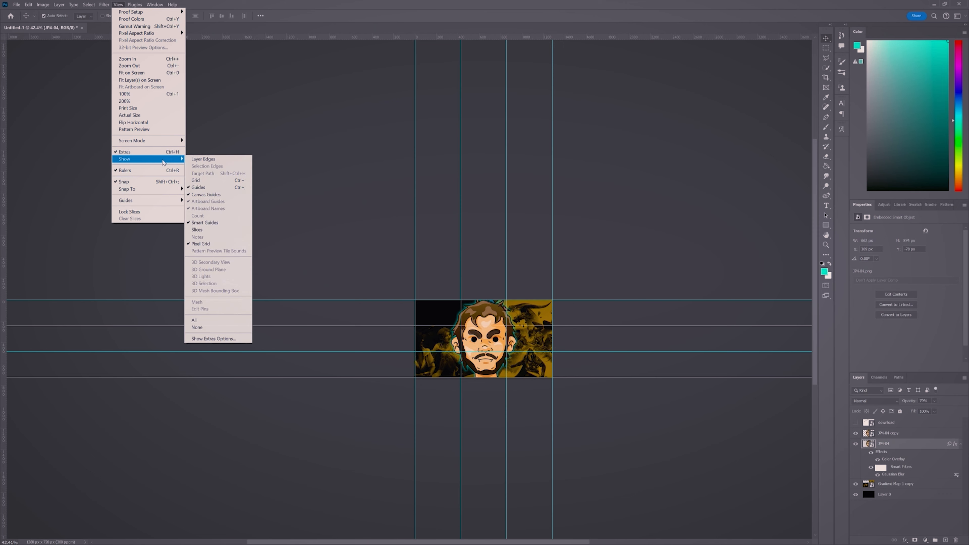
{"action": "left_click", "coordinate": [221, 190]}
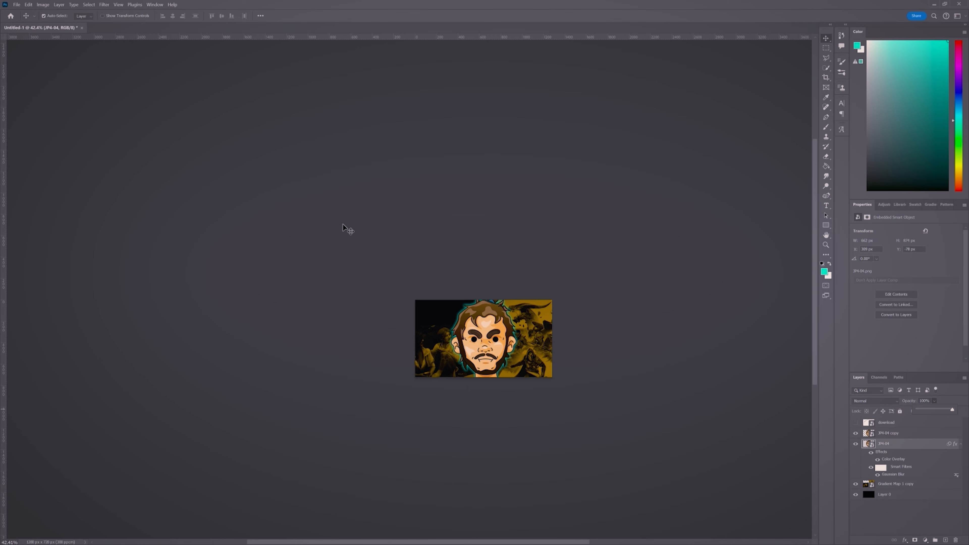
- Show the guides on the canvas again
{"action": "left_click", "coordinate": [105, 4]}
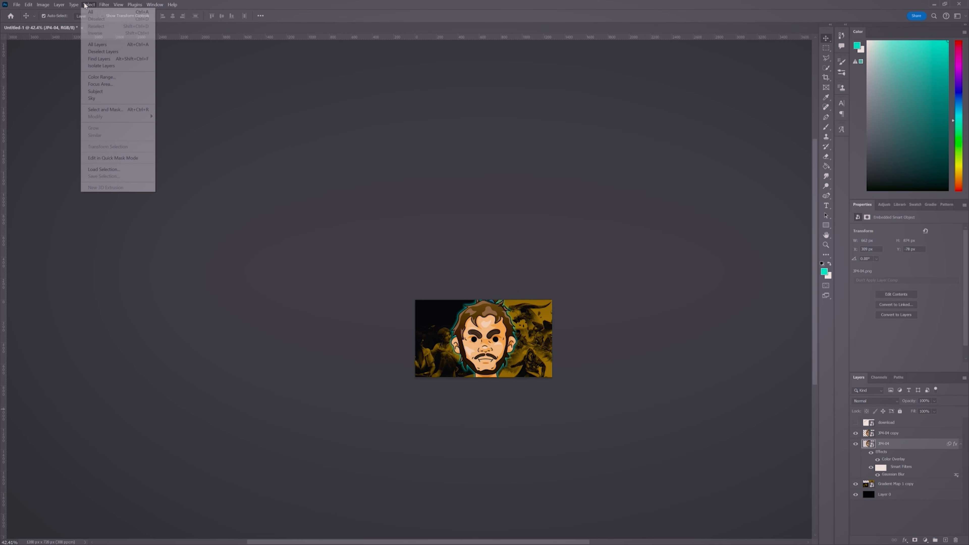
{"action": "mouse_move", "coordinate": [119, 5]}
{"action": "mouse_move", "coordinate": [147, 158]}
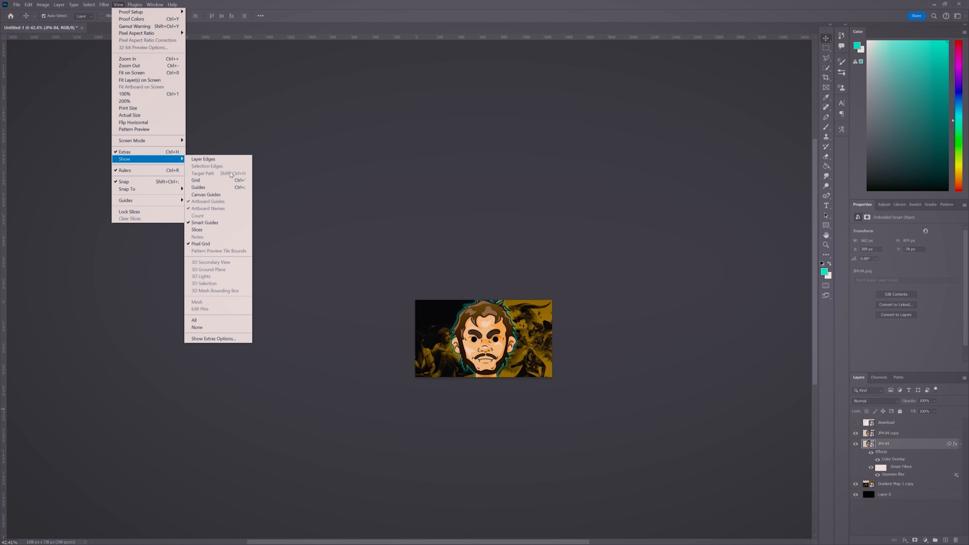
{"action": "left_click", "coordinate": [223, 187]}
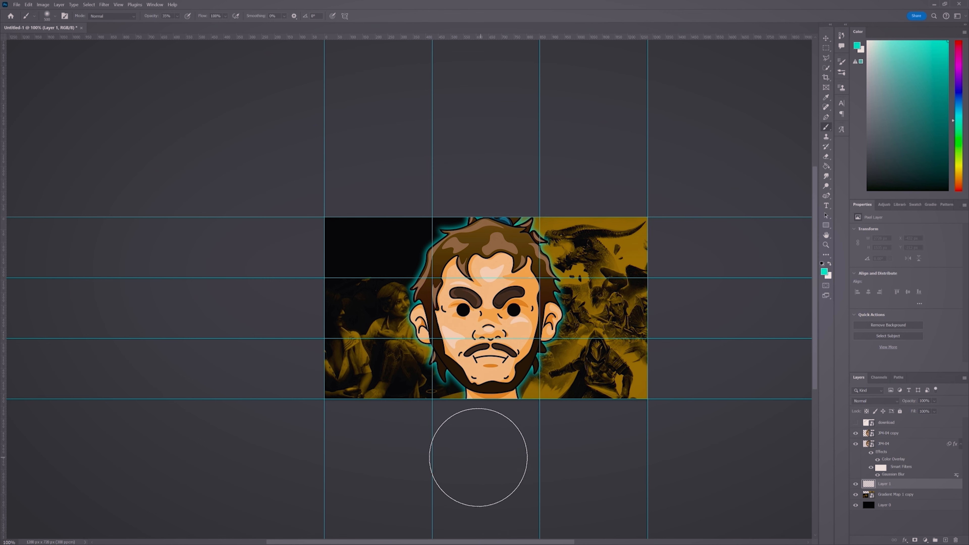
- Set the brush opacity to 63% and dab teal glow on Layer 1 behind the character's chin
{"action": "left_click", "coordinate": [177, 16]}
{"action": "left_click_drag", "start_coordinate": [190, 25], "coordinate": [193, 25]}
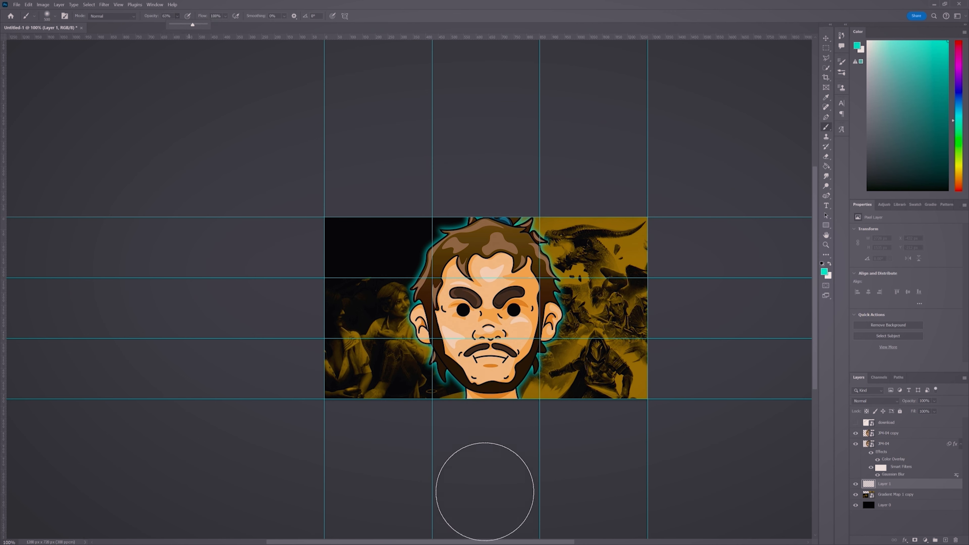
{"action": "left_click", "coordinate": [473, 448]}
{"action": "left_click", "coordinate": [463, 437]}
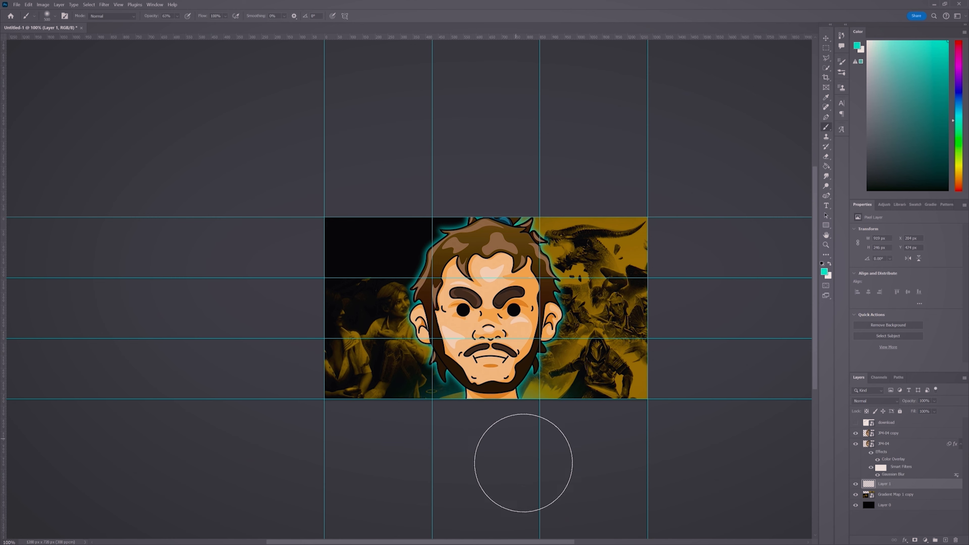
{"action": "scroll", "coordinate": [435, 433], "scroll_direction": "down", "scroll_amount": 2, "text": "alt"}
{"action": "scroll", "coordinate": [398, 472], "scroll_direction": "down", "scroll_amount": 1}
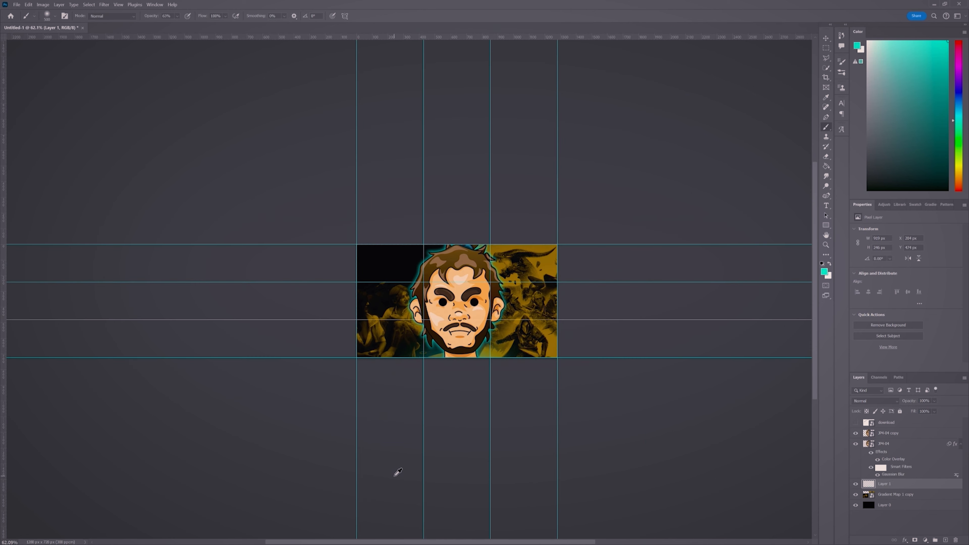
{"action": "scroll", "coordinate": [398, 472], "scroll_direction": "up", "scroll_amount": 2}
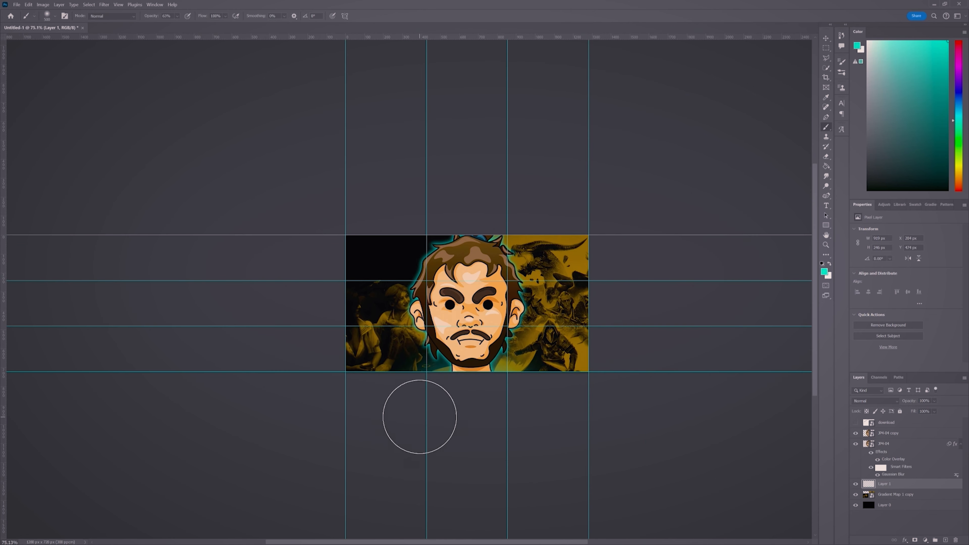
{"action": "scroll", "coordinate": [422, 426], "scroll_direction": "up", "scroll_amount": 2}
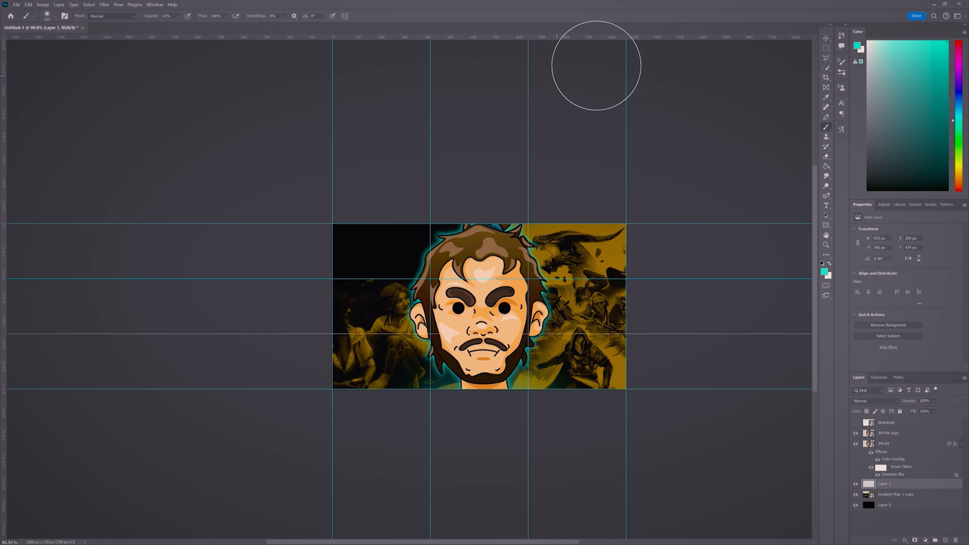
- Combine both face layers and the painted glow layer into one Smart Object
{"action": "left_click", "coordinate": [909, 433], "text": "shift"}
{"action": "right_click", "coordinate": [909, 438]}
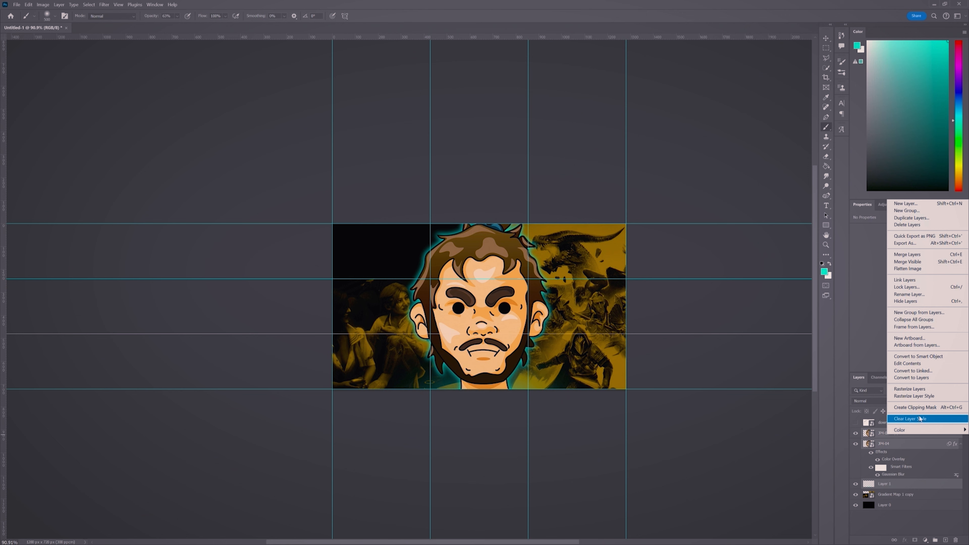
{"action": "left_click", "coordinate": [930, 357]}
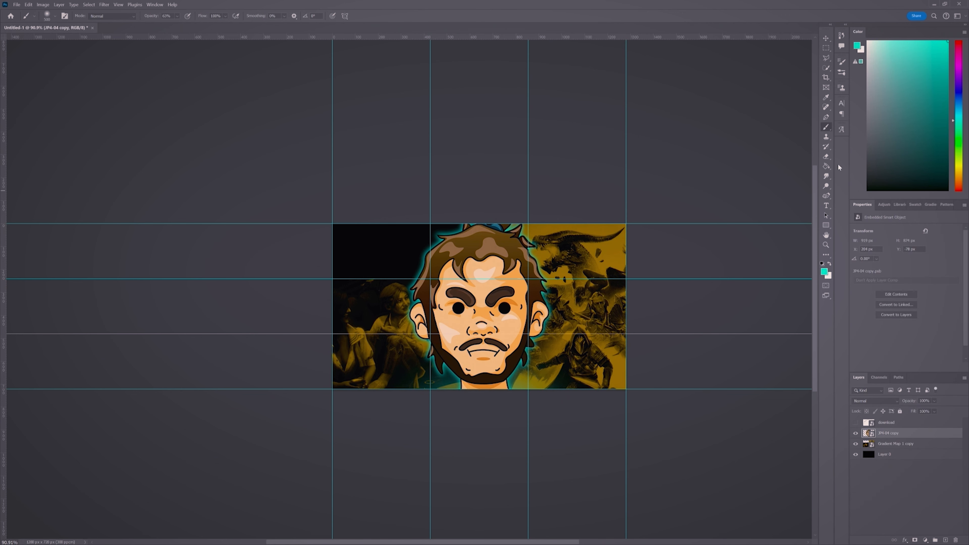
- Add the teal text "HOW BAD" in Bebas Neue at the upper left of the thumbnail, scaled to about 228%
{"action": "left_click", "coordinate": [826, 205]}
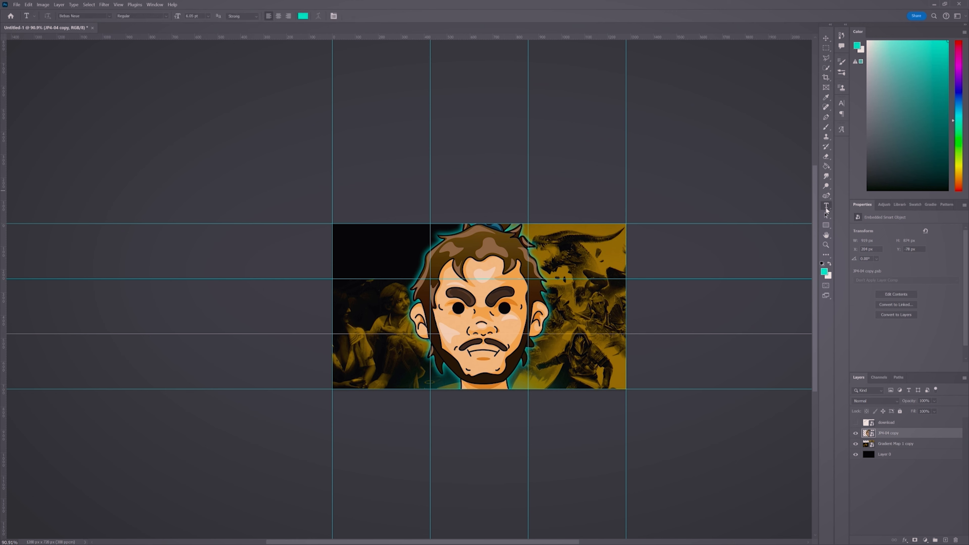
{"action": "left_click", "coordinate": [365, 244]}
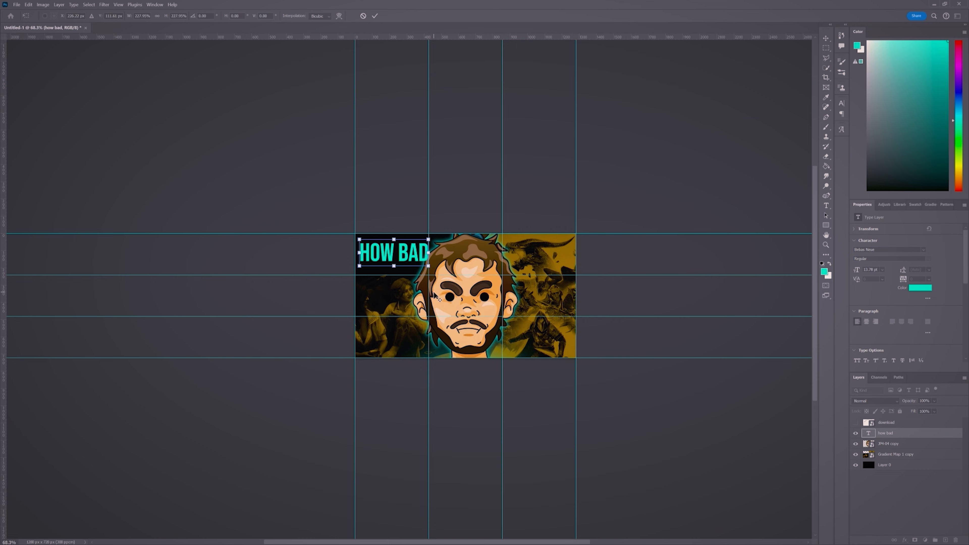
{"action": "scroll", "coordinate": [437, 292], "scroll_direction": "up", "scroll_amount": 3}
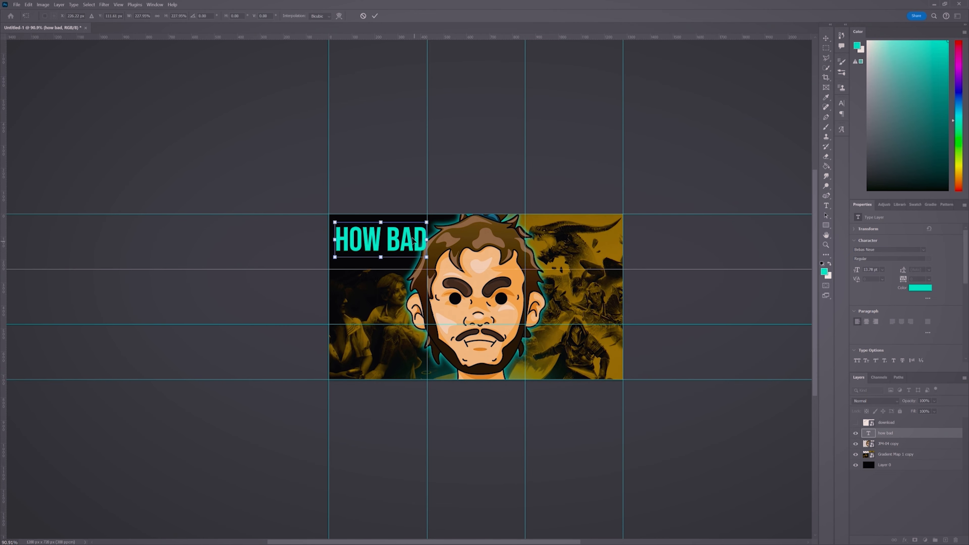
{"action": "left_click_drag", "start_coordinate": [414, 240], "coordinate": [606, 361]}
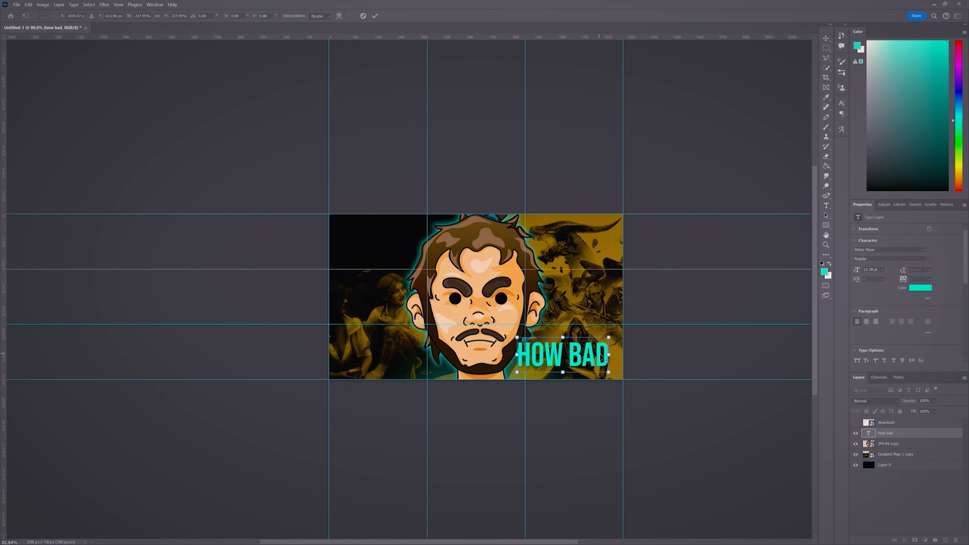
{"action": "scroll", "coordinate": [604, 358], "scroll_direction": "down", "scroll_amount": 3}
{"action": "scroll", "coordinate": [602, 360], "scroll_direction": "up", "scroll_amount": 4}
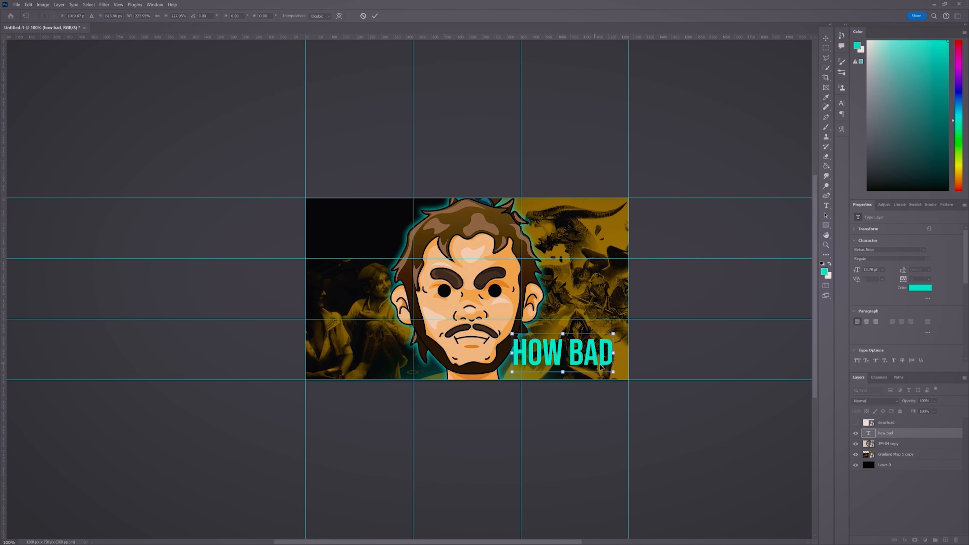
{"action": "left_click_drag", "start_coordinate": [596, 361], "coordinate": [407, 236]}
{"action": "scroll", "coordinate": [407, 236], "scroll_direction": "up", "scroll_amount": 3}
{"action": "key", "text": "Return"}
- Move the HOW BAD layer below the face layer, enlarge the text to about 103% and shift it slightly down
{"action": "left_click_drag", "start_coordinate": [886, 433], "coordinate": [886, 449]}
{"action": "key", "text": "ctrl+t"}
{"action": "left_click_drag", "start_coordinate": [415, 201], "coordinate": [419, 198]}
{"action": "left_click_drag", "start_coordinate": [386, 225], "coordinate": [383, 239]}
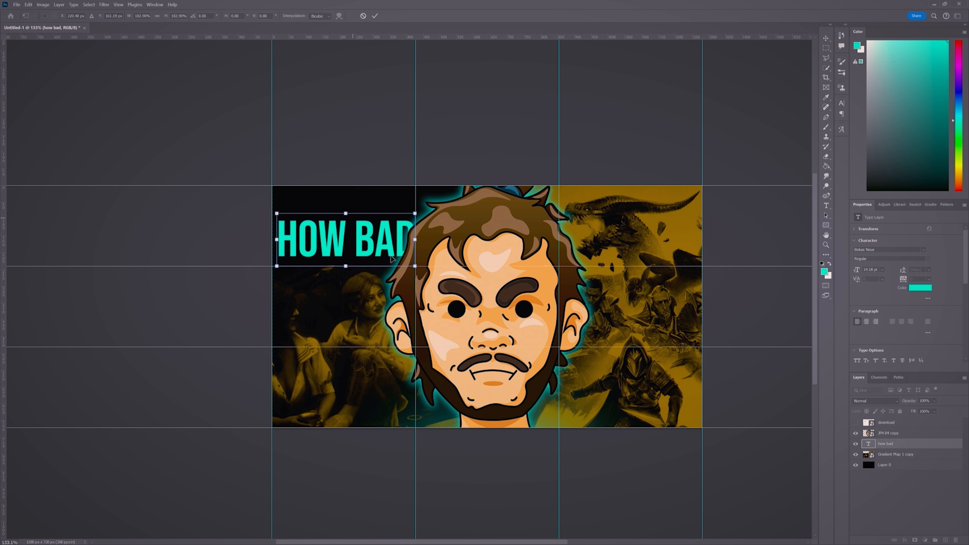
{"action": "left_click", "coordinate": [826, 38]}
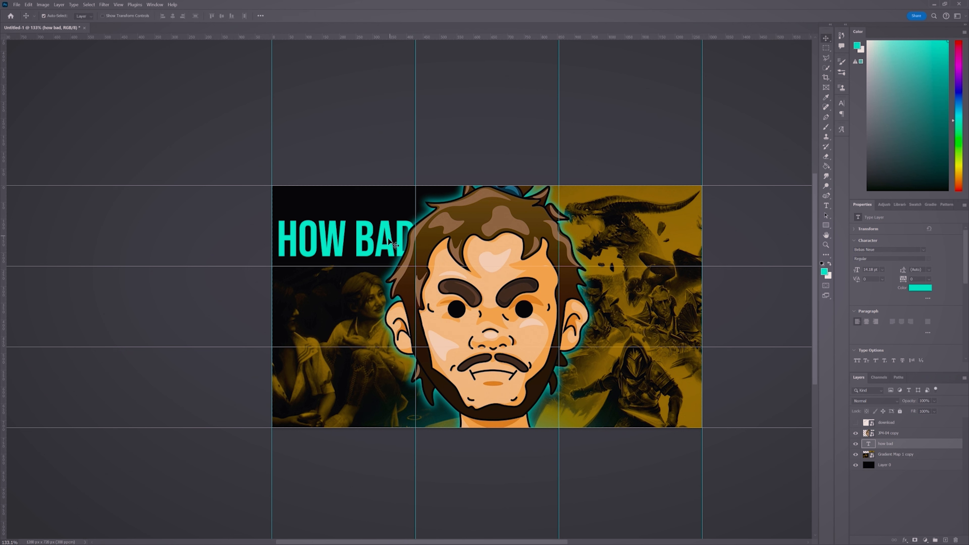
- Place a copy of the HOW BAD text in the thumbnail's lower-right corner, reading "IS IT" and scaled to about 198%
{"action": "left_click_drag", "start_coordinate": [388, 238], "coordinate": [667, 395], "text": "alt"}
{"action": "left_click", "coordinate": [826, 206]}
{"action": "left_click_drag", "start_coordinate": [692, 395], "coordinate": [514, 380]}
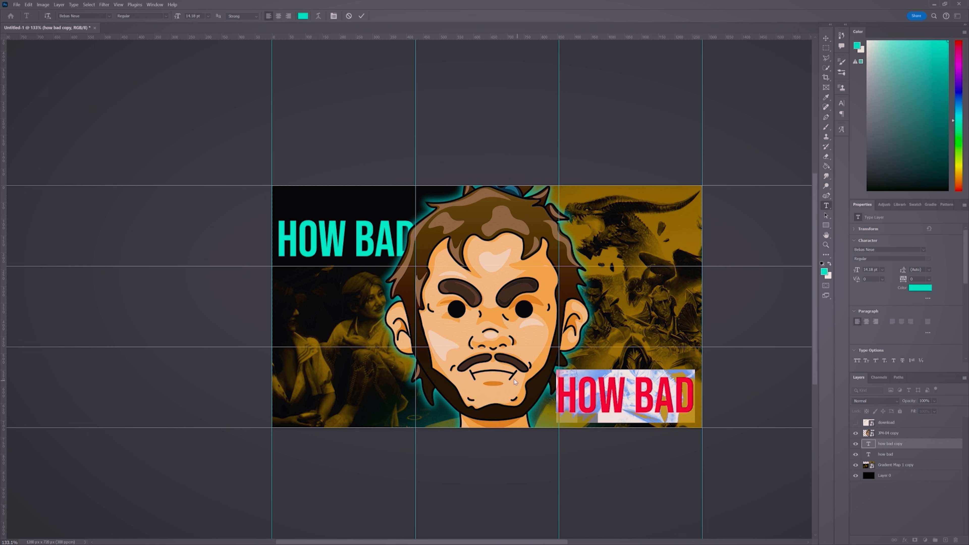
{"action": "type", "text": "IS IT"}
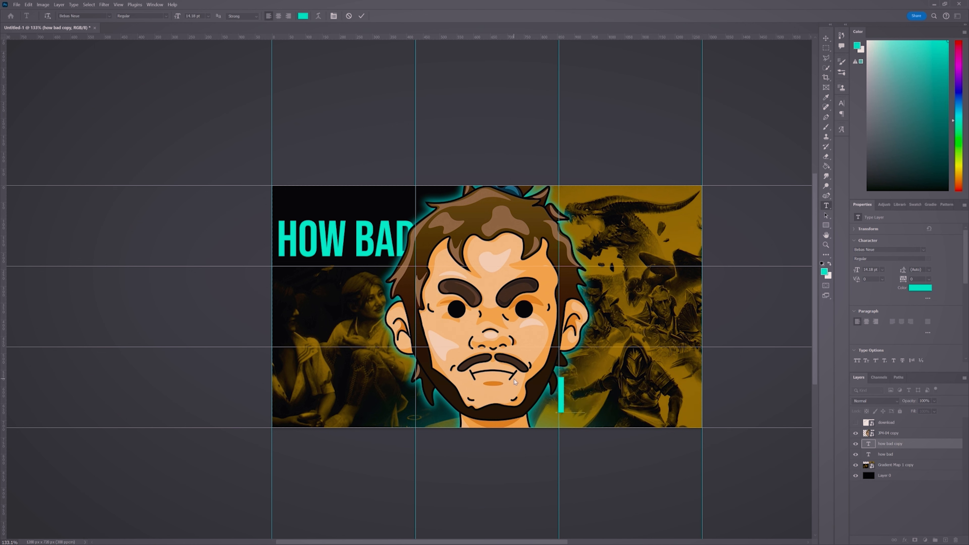
{"action": "key", "text": "BackSpace"}
{"action": "type", "text": "?"}
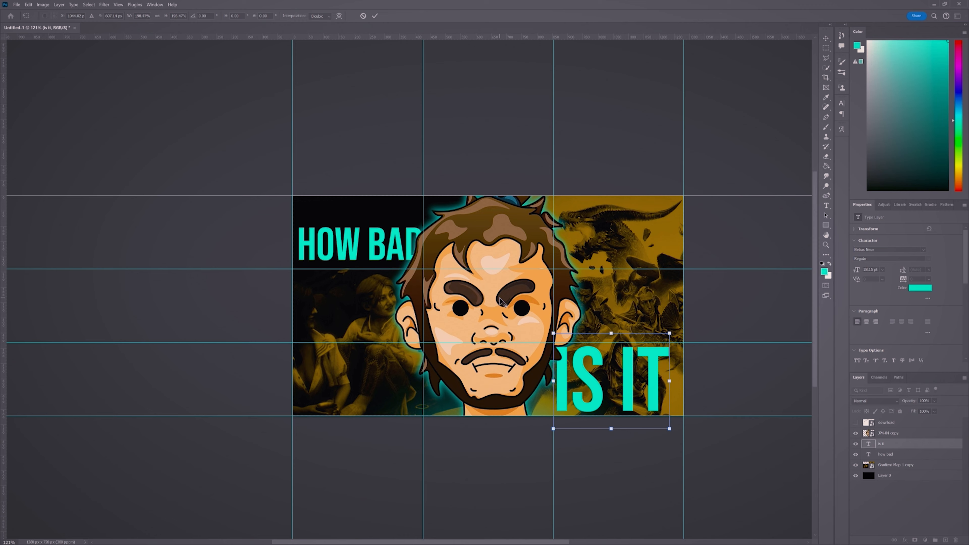
{"action": "scroll", "coordinate": [508, 299], "scroll_direction": "down", "scroll_amount": 5}
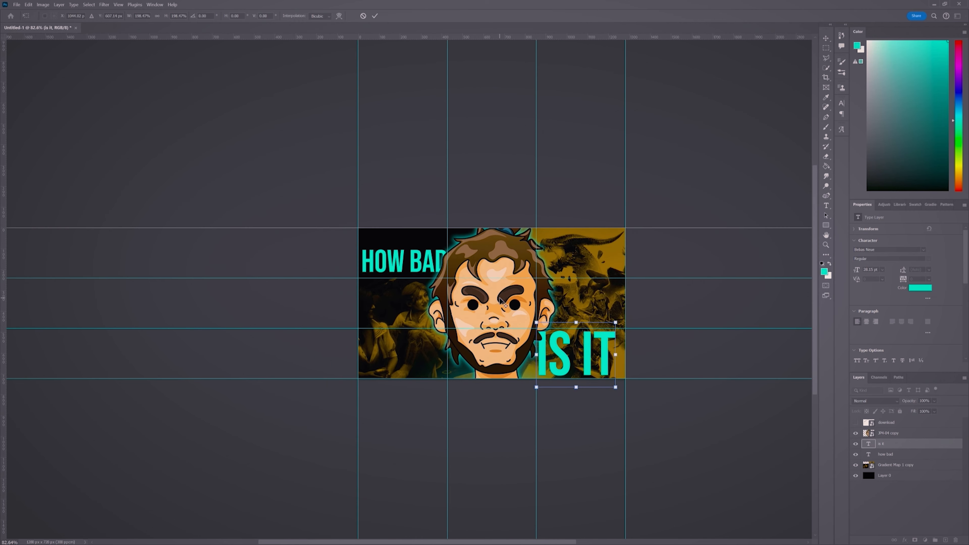
{"action": "left_click", "coordinate": [826, 38]}
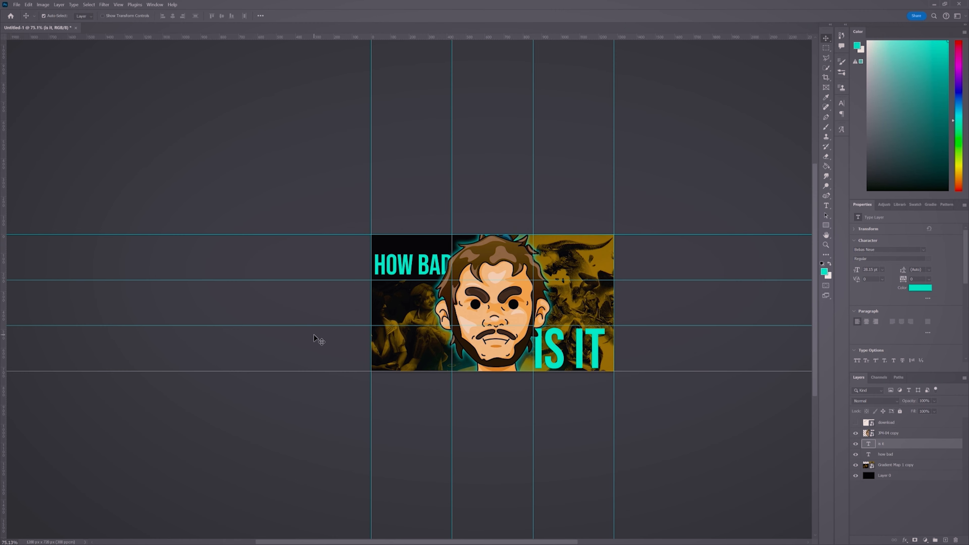
- Change the text colour of both IS IT and HOW BAD to white
{"action": "scroll", "coordinate": [427, 324], "scroll_direction": "up", "scroll_amount": 4}
{"action": "left_click", "coordinate": [920, 288]}
{"action": "left_click", "coordinate": [641, 116]}
{"action": "left_click", "coordinate": [811, 113]}
{"action": "left_click", "coordinate": [885, 454]}
{"action": "left_click", "coordinate": [920, 288]}
{"action": "left_click", "coordinate": [641, 116]}
{"action": "left_click", "coordinate": [819, 113]}
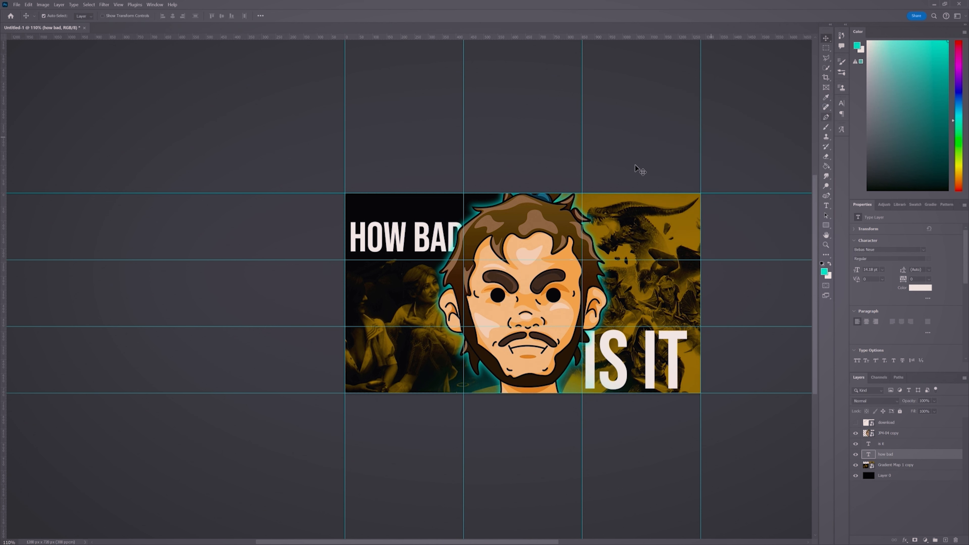
- Move the IS IT text layer above the face layer
{"action": "scroll", "coordinate": [578, 212], "scroll_direction": "down", "scroll_amount": 2}
{"action": "scroll", "coordinate": [578, 213], "scroll_direction": "up", "scroll_amount": 1}
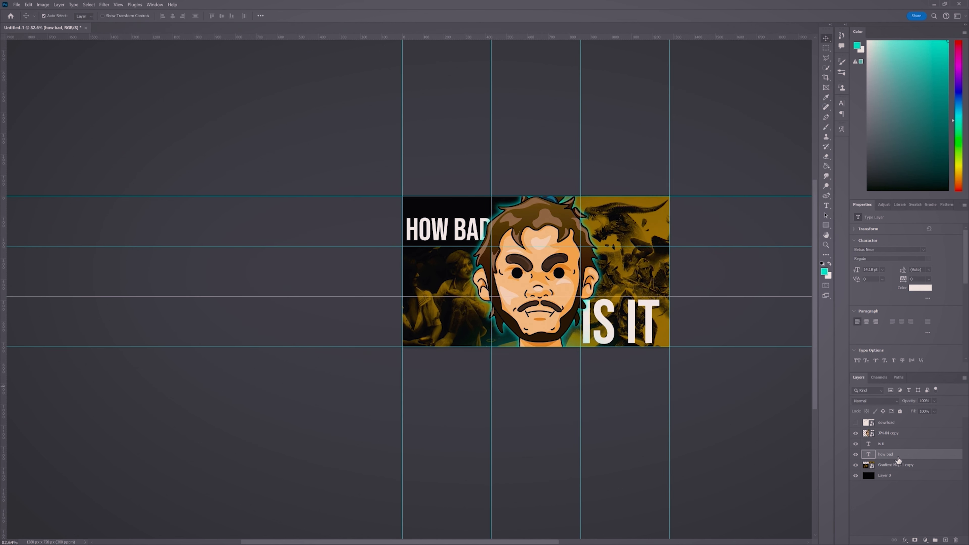
{"action": "mouse_move", "coordinate": [898, 460]}
{"action": "left_mouse_down"}
{"action": "mouse_move", "coordinate": [895, 426]}
{"action": "mouse_move", "coordinate": [894, 449]}
{"action": "left_mouse_up"}
{"action": "left_click_drag", "start_coordinate": [889, 454], "coordinate": [888, 429]}
- Nudge the IS IT text slightly upward using the golden-spiral overlay layer as a guide, hiding the overlay when done
{"action": "left_click", "coordinate": [855, 423]}
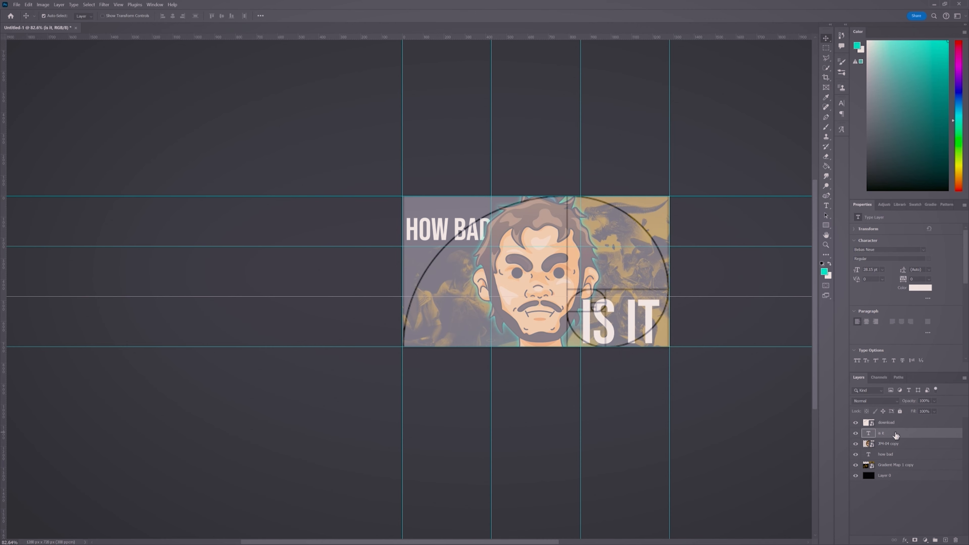
{"action": "key", "text": "ctrl+t"}
{"action": "left_click_drag", "start_coordinate": [632, 324], "coordinate": [632, 317]}
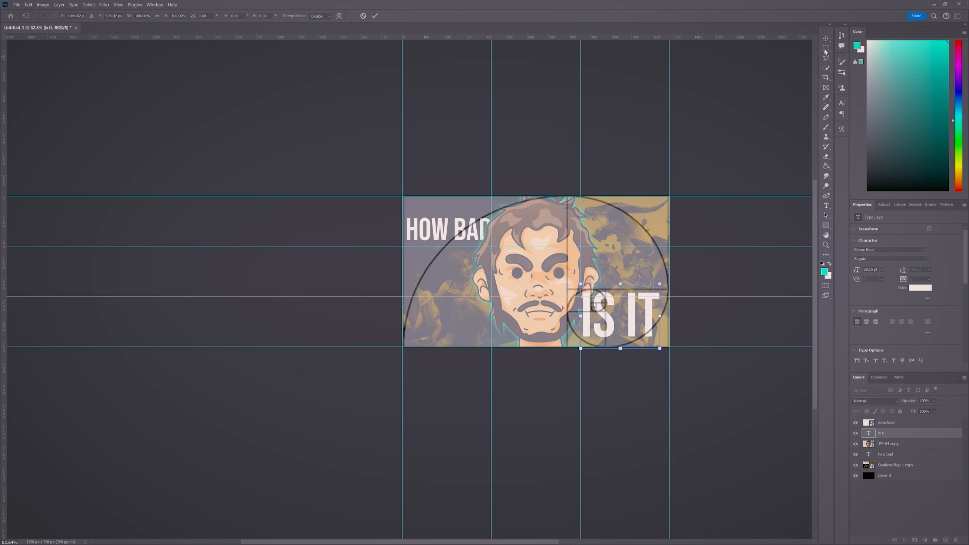
{"action": "key", "text": "Return"}
{"action": "left_click", "coordinate": [855, 422]}
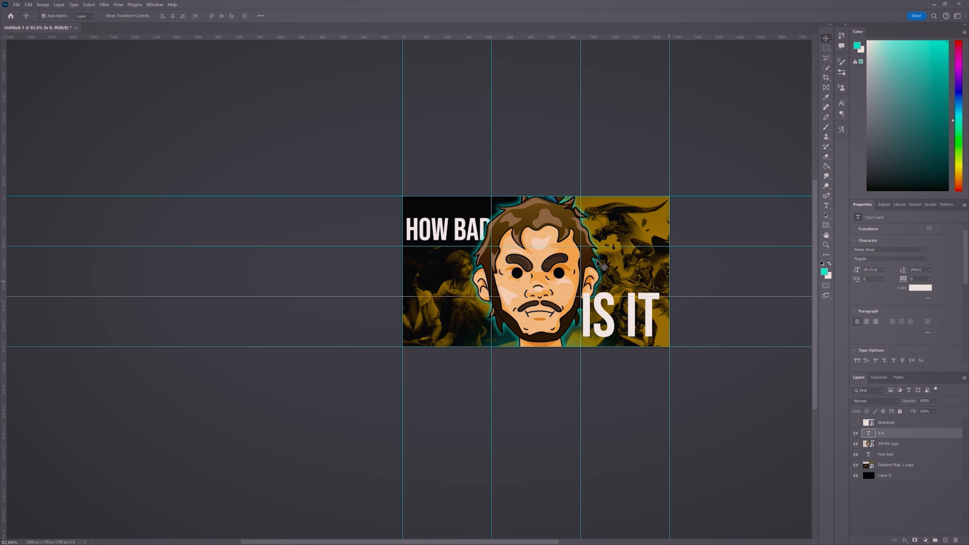
{"action": "double_click", "coordinate": [938, 437]}
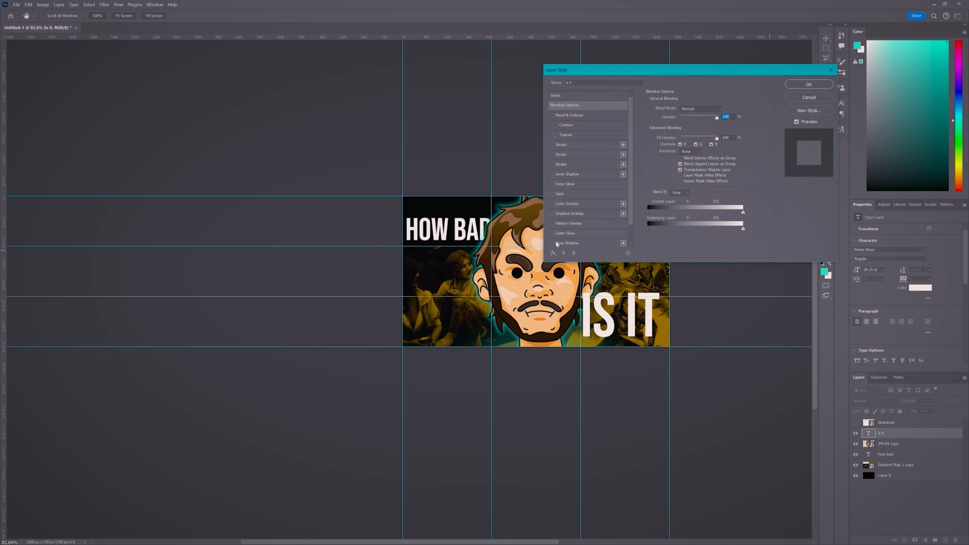
{"action": "left_click", "coordinate": [554, 243]}
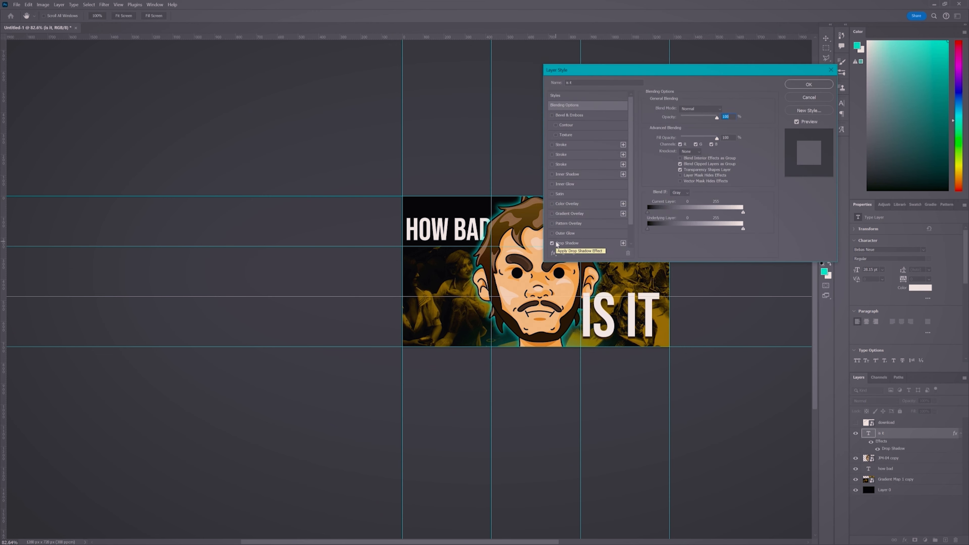
{"action": "key", "text": "Escape"}
- Duplicate the IS IT text layer and apply a teal Color Overlay to the lower of the two layers
{"action": "key", "text": "ctrl+j"}
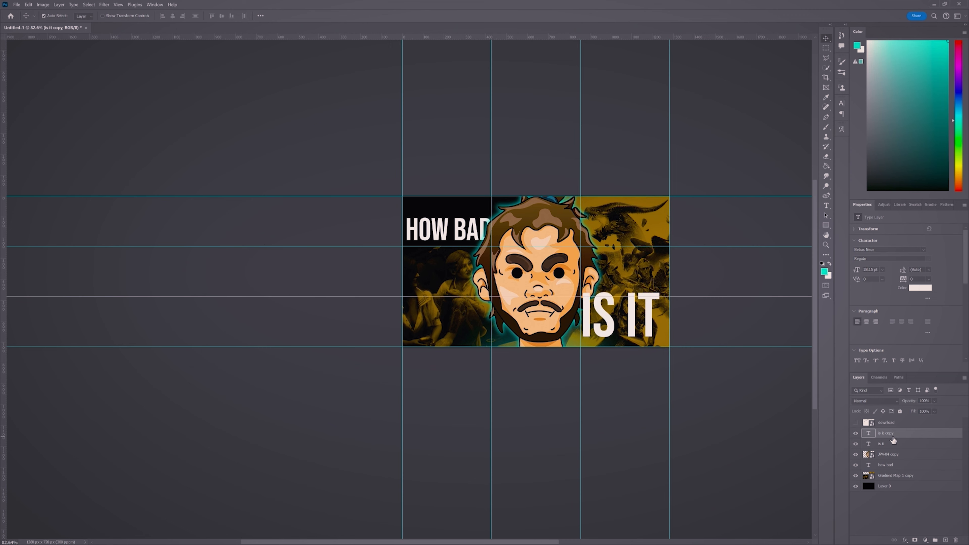
{"action": "double_click", "coordinate": [897, 444]}
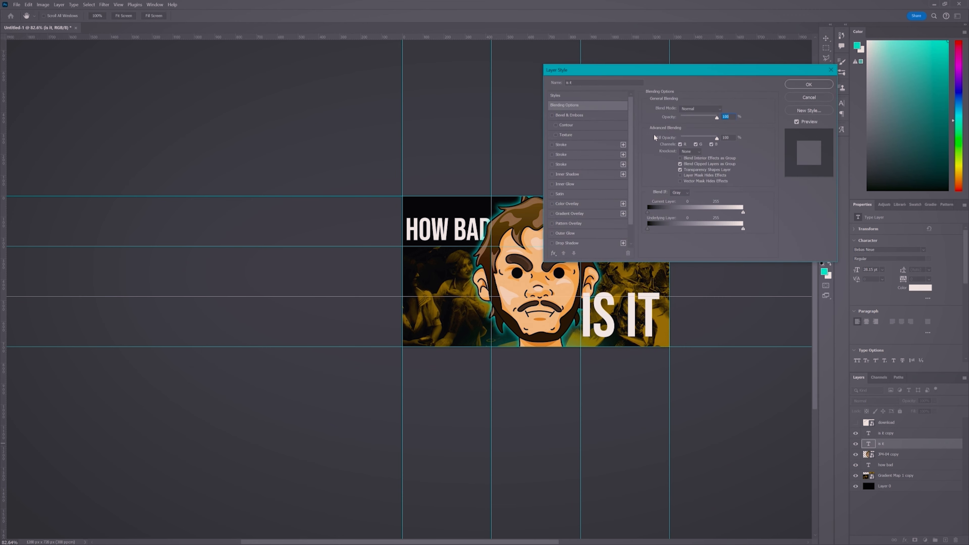
{"action": "left_click", "coordinate": [552, 204]}
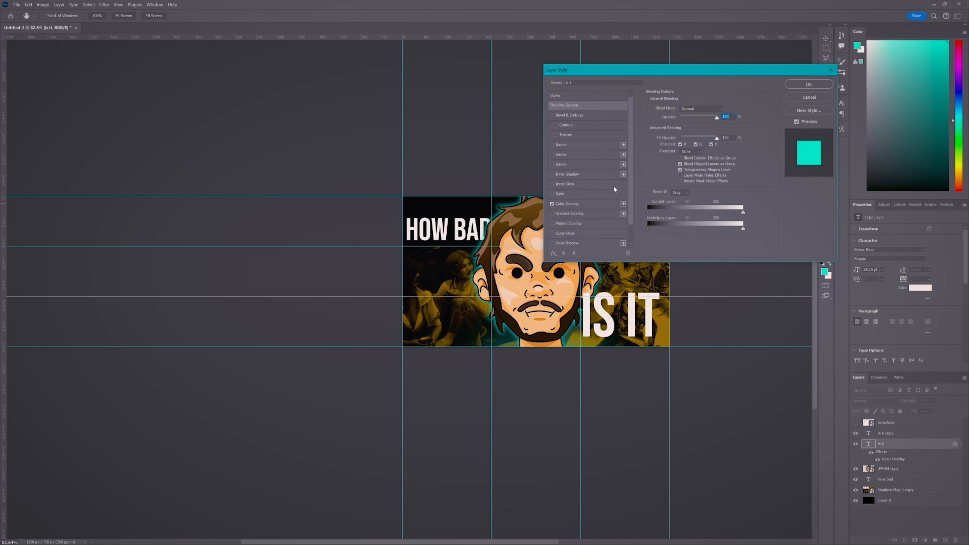
{"action": "left_click", "coordinate": [609, 203]}
{"action": "left_click", "coordinate": [808, 84]}
- Hide the guides over the thumbnail
{"action": "left_click", "coordinate": [118, 4]}
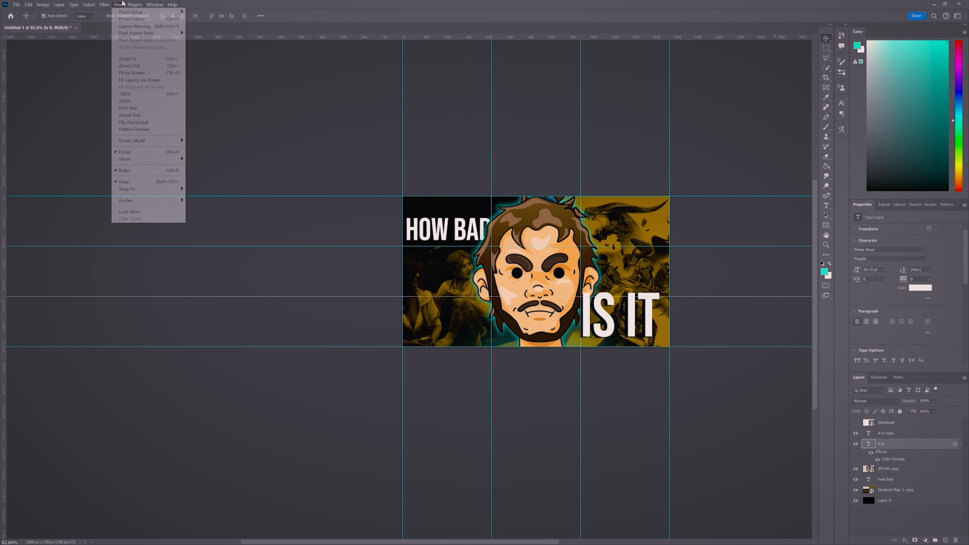
{"action": "mouse_move", "coordinate": [160, 159]}
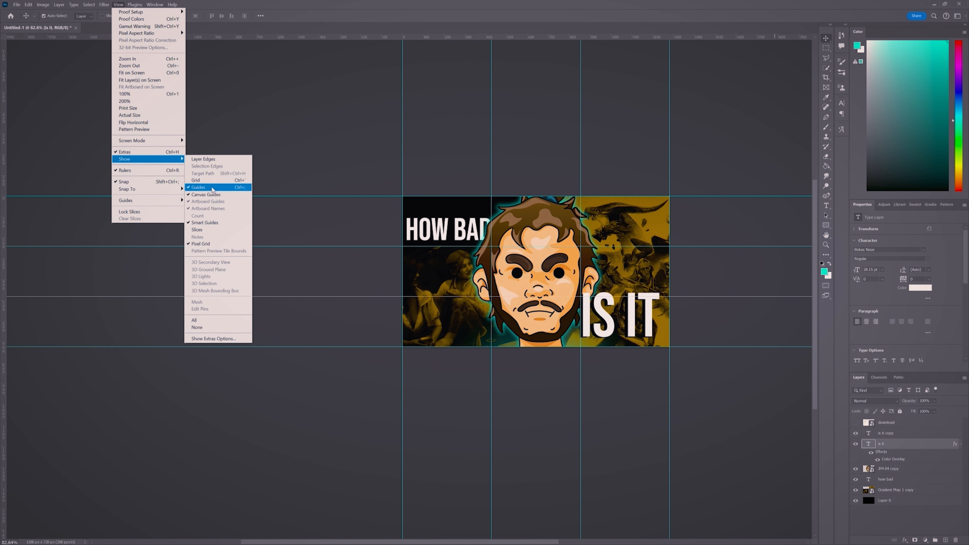
{"action": "left_click", "coordinate": [211, 195]}
- Check the layer style of the teal IS IT layer and delete that layer
{"action": "double_click", "coordinate": [945, 448]}
{"action": "left_click", "coordinate": [808, 85]}
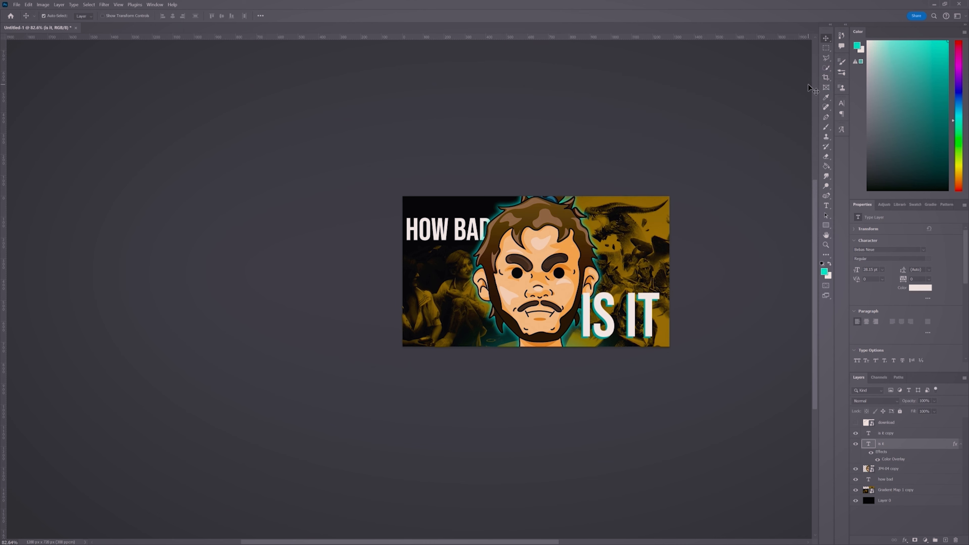
{"action": "scroll", "coordinate": [693, 317], "scroll_direction": "down", "scroll_amount": 1}
{"action": "key", "text": "Delete"}
- Apply a drop shadow and a black outside stroke to the remaining IS IT text layer
{"action": "double_click", "coordinate": [930, 433]}
{"action": "left_click", "coordinate": [566, 244]}
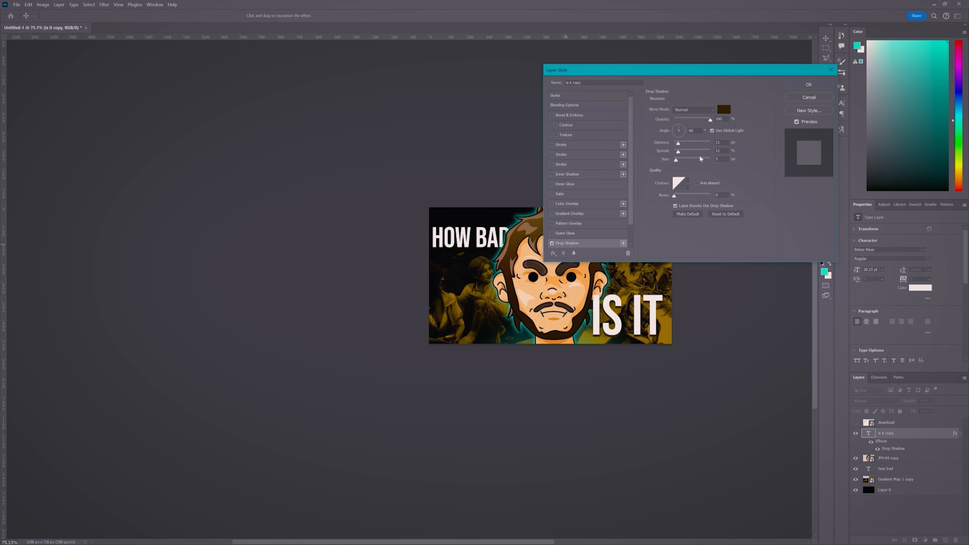
{"action": "left_click", "coordinate": [682, 129]}
{"action": "left_click", "coordinate": [560, 145]}
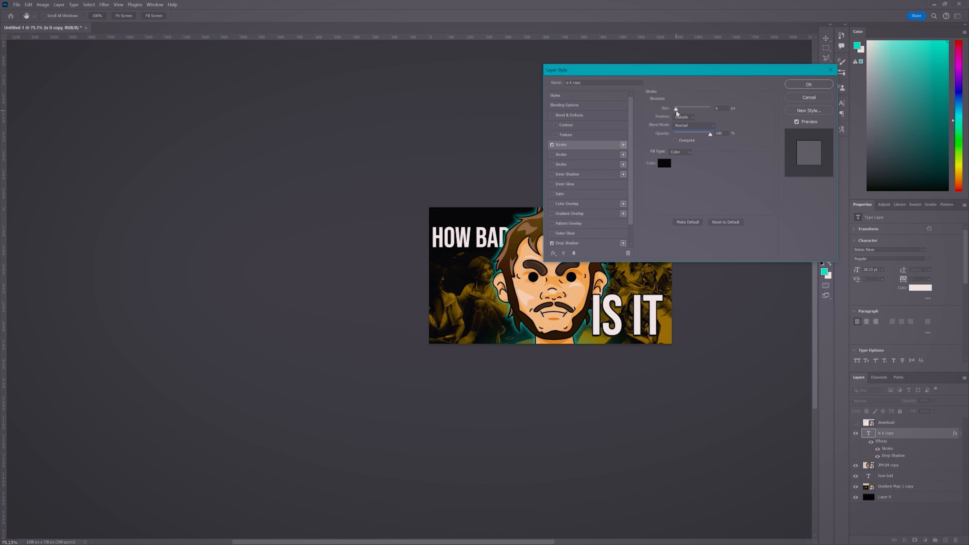
{"action": "left_click", "coordinate": [676, 110]}
{"action": "left_click", "coordinate": [814, 87]}
- Move the HOW BAD text layer above the face layer
{"action": "scroll", "coordinate": [608, 335], "scroll_direction": "up", "scroll_amount": 9}
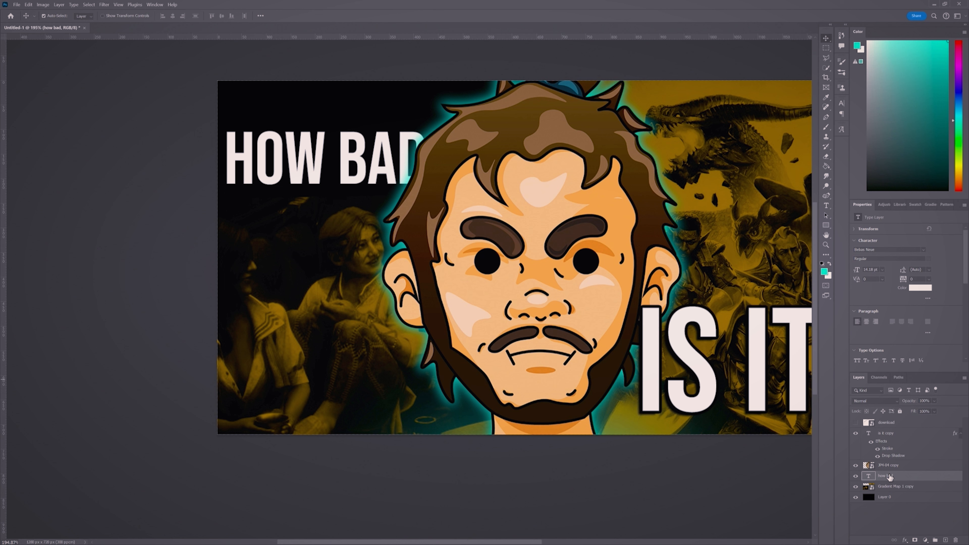
{"action": "left_click_drag", "start_coordinate": [889, 477], "coordinate": [886, 448]}
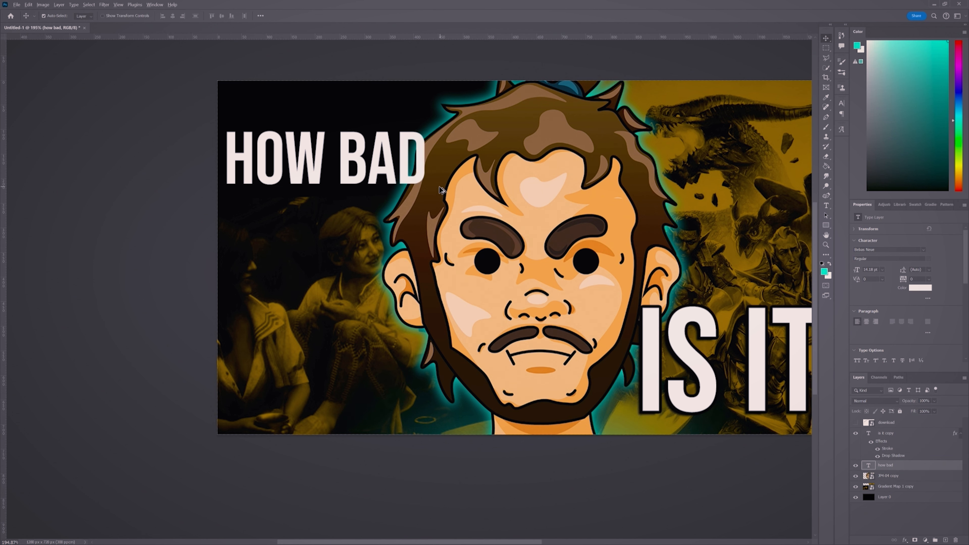
{"action": "scroll", "coordinate": [440, 189], "scroll_direction": "down", "scroll_amount": 5}
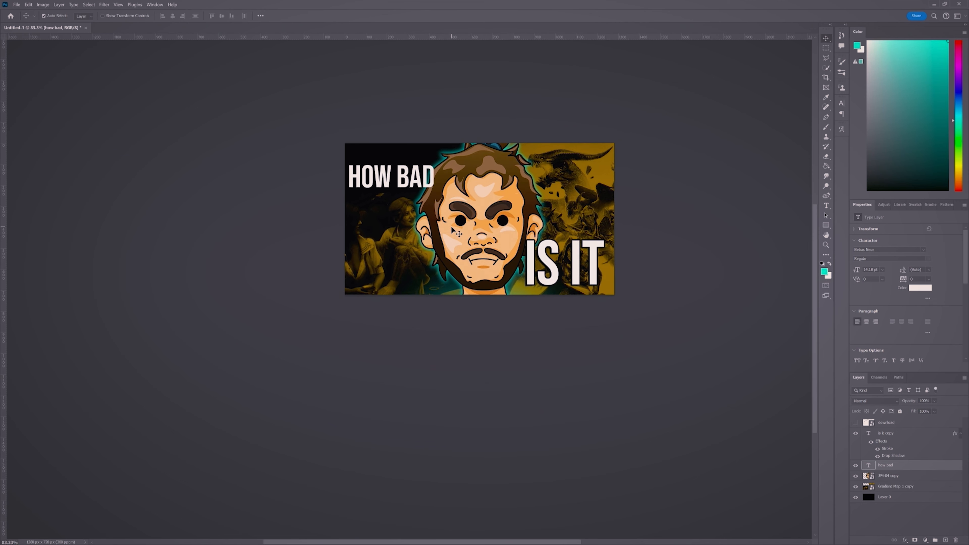
- Delete the glowing face and place the face image afresh above HOW BAD, enlarged beyond the canvas and centred
{"action": "left_click", "coordinate": [888, 476]}
{"action": "key", "text": "Delete"}
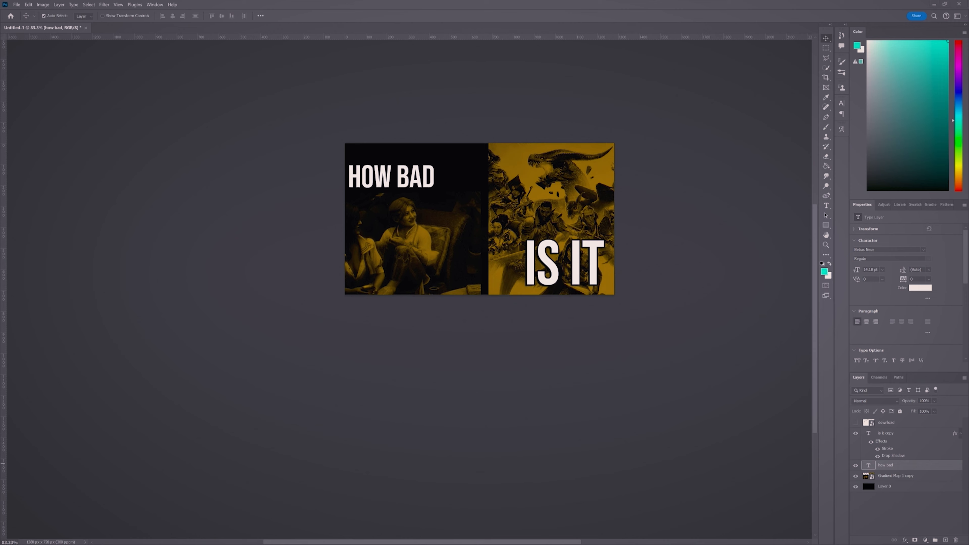
{"action": "left_click_drag", "start_coordinate": [968, 160], "coordinate": [472, 256]}
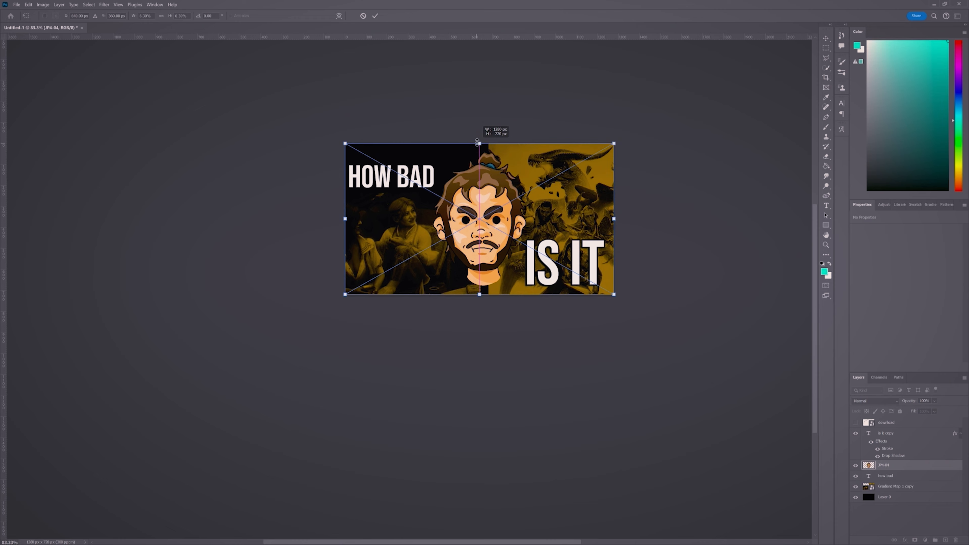
{"action": "left_click_drag", "start_coordinate": [480, 144], "coordinate": [479, 110]}
{"action": "left_click_drag", "start_coordinate": [480, 300], "coordinate": [477, 315]}
{"action": "left_click_drag", "start_coordinate": [489, 228], "coordinate": [490, 236]}
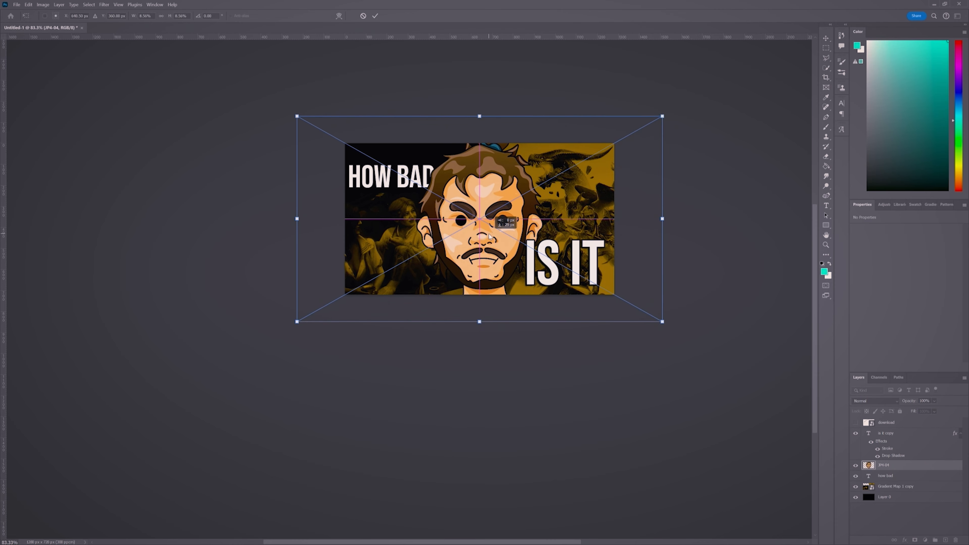
{"action": "key", "text": "Return"}
- Show the guides, duplicate the face layer and arrange the two faces so that both text layers sit between them
{"action": "key", "text": "ctrl+semicolon"}
{"action": "key", "text": "ctrl+j"}
{"action": "left_click_drag", "start_coordinate": [901, 475], "coordinate": [903, 492]}
{"action": "right_click", "coordinate": [890, 488]}
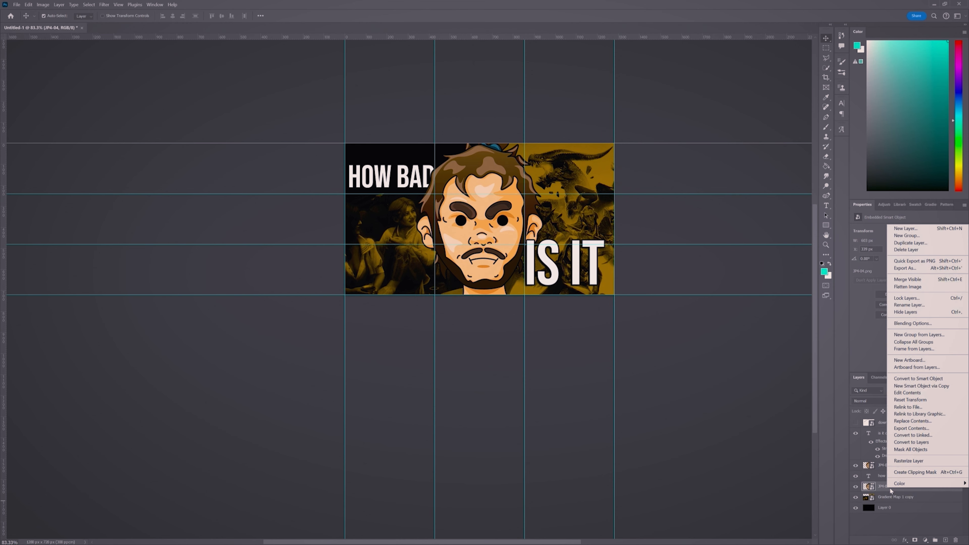
{"action": "left_click", "coordinate": [715, 450]}
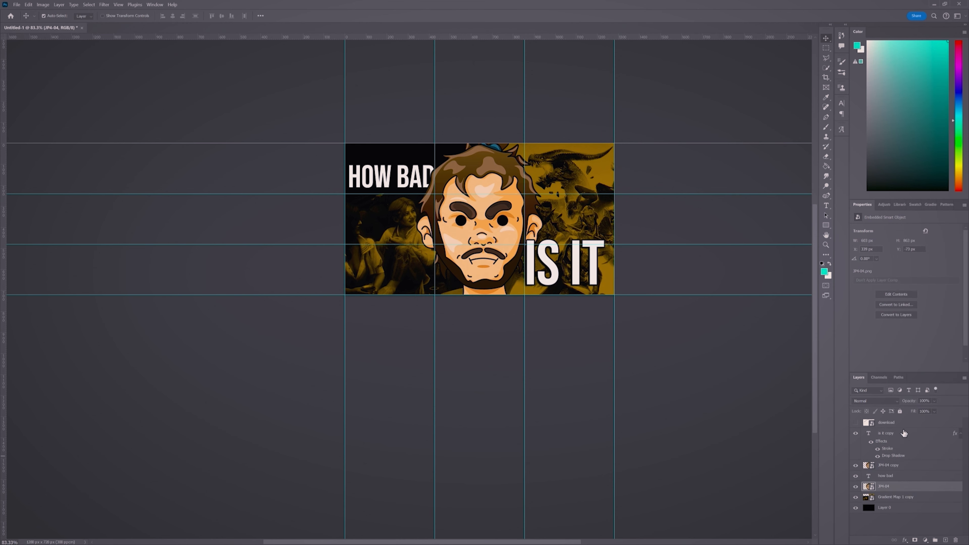
{"action": "left_click_drag", "start_coordinate": [902, 435], "coordinate": [902, 481]}
- Apply a Color Overlay of teal 0addb7 to the lower face layer
{"action": "double_click", "coordinate": [923, 486]}
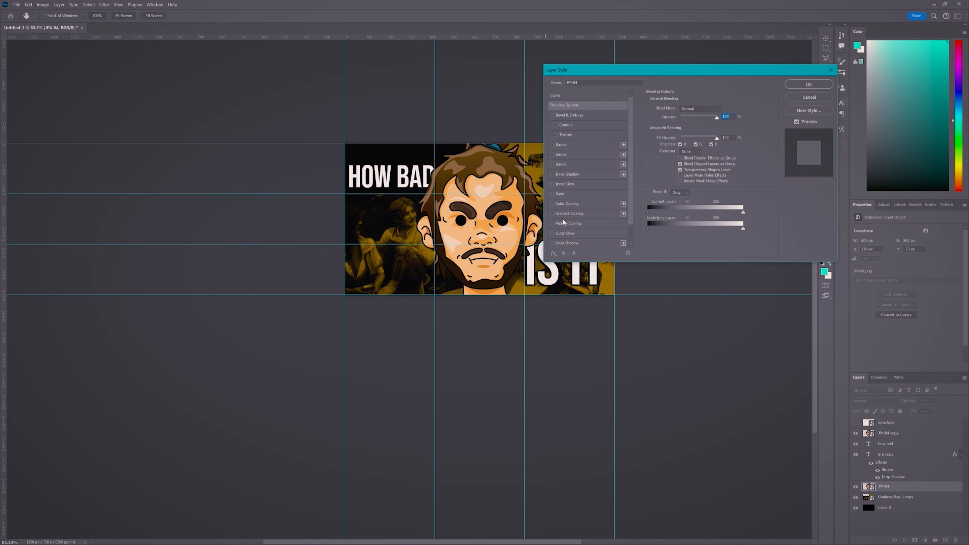
{"action": "left_click", "coordinate": [552, 204]}
{"action": "left_click", "coordinate": [569, 204]}
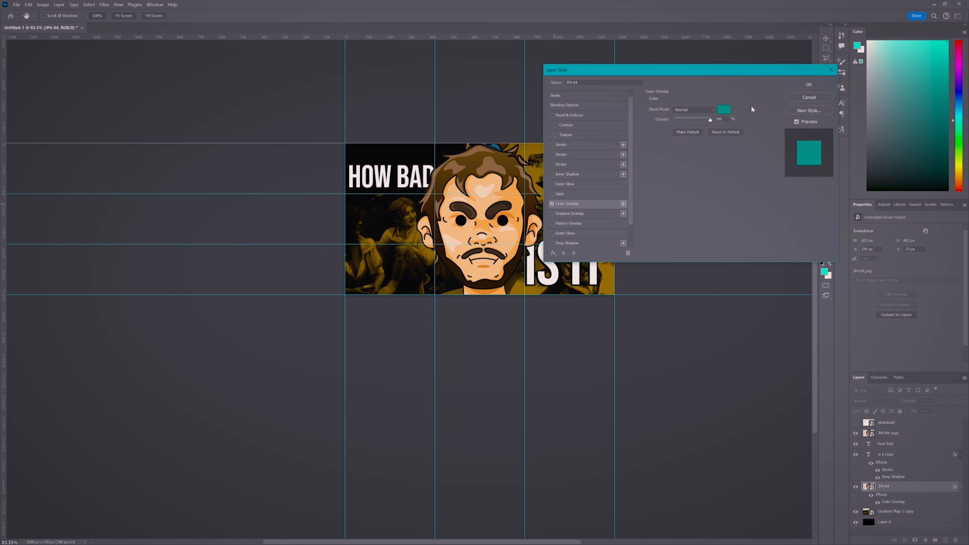
{"action": "left_click", "coordinate": [724, 109]}
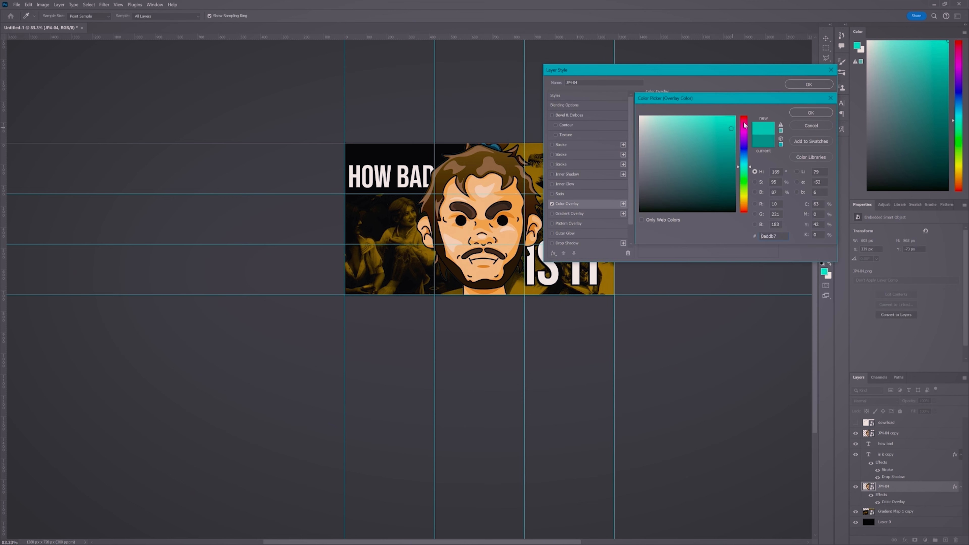
{"action": "left_click", "coordinate": [810, 113]}
{"action": "left_click", "coordinate": [811, 86]}
- Apply a Gaussian Blur to the lower face layer to form a soft teal glow around the head
{"action": "left_click", "coordinate": [104, 4]}
{"action": "mouse_move", "coordinate": [110, 109]}
{"action": "left_click", "coordinate": [218, 142]}
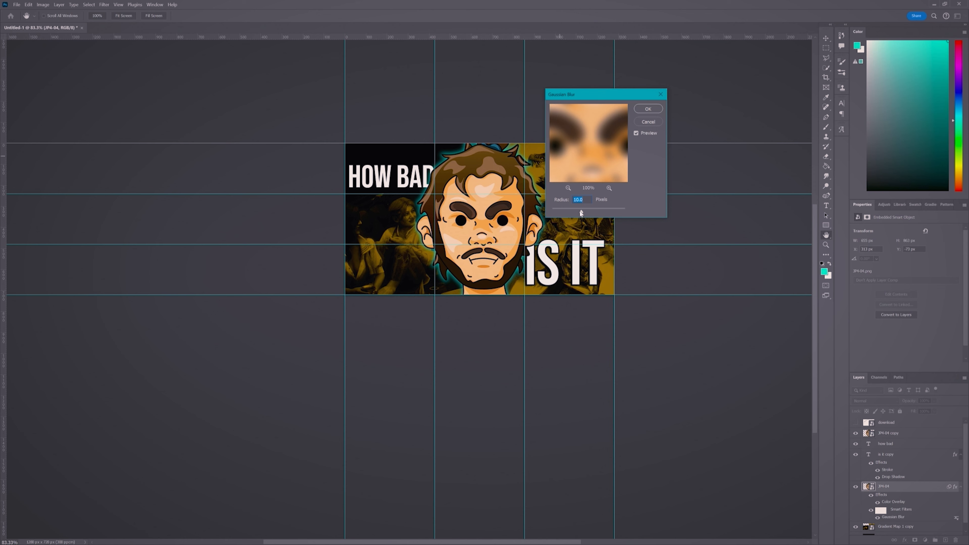
{"action": "left_click_drag", "start_coordinate": [580, 213], "coordinate": [576, 213]}
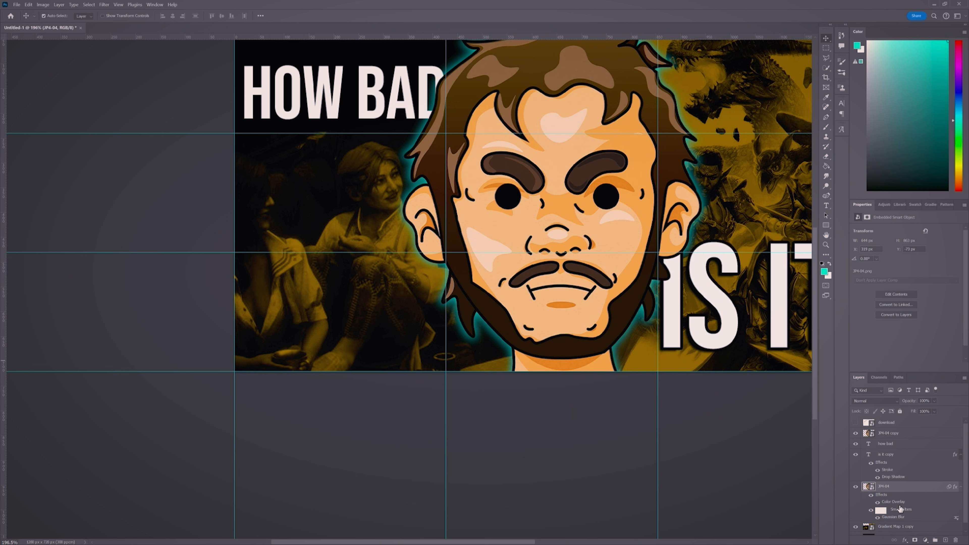
- Load the HOW BAD letters as a selection and rasterize the blurred lower face layer
{"action": "scroll", "coordinate": [897, 483], "scroll_direction": "down", "scroll_amount": 1}
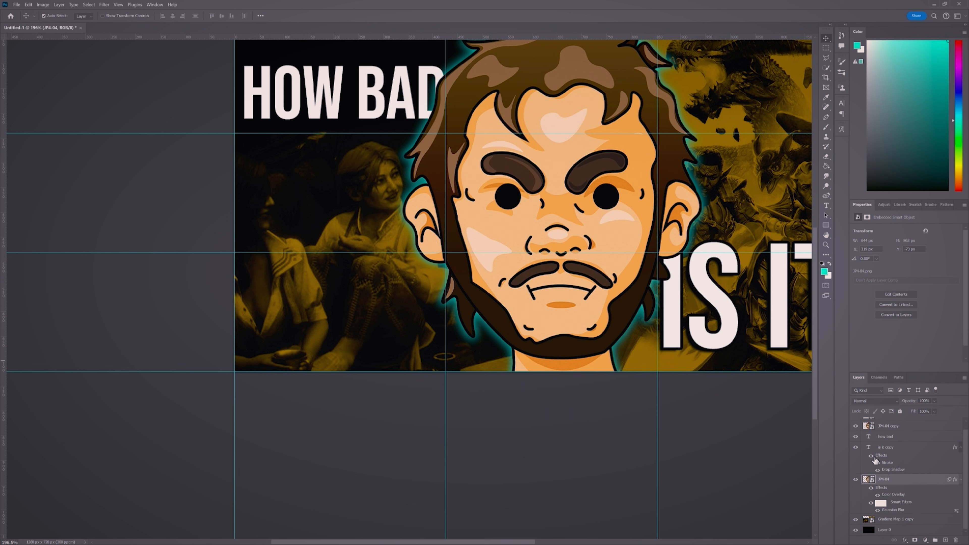
{"action": "left_click", "coordinate": [869, 437], "text": "ctrl"}
{"action": "right_click", "coordinate": [884, 479]}
- Switch to the Eraser with a smaller brush for the glow layer and clear the HOW BAD letter selection
{"action": "key", "text": "e"}
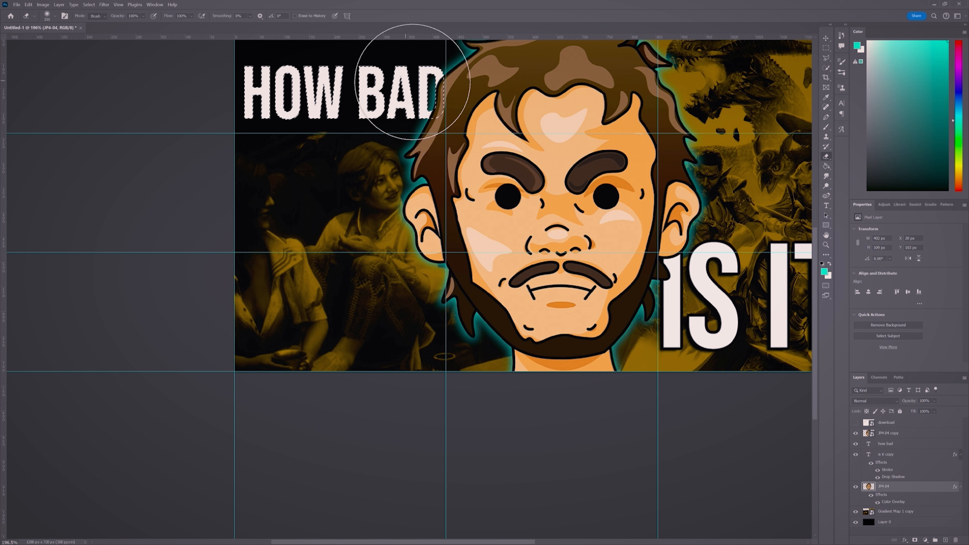
{"action": "key", "text": "bracketleft"}
{"action": "key", "text": "bracketleft"}
{"action": "key", "text": "bracketleft"}
{"action": "key", "text": "bracketleft"}
{"action": "key", "text": "bracketleft"}
{"action": "key", "text": "bracketleft"}
{"action": "key", "text": "bracketleft"}
{"action": "key", "text": "bracketleft"}
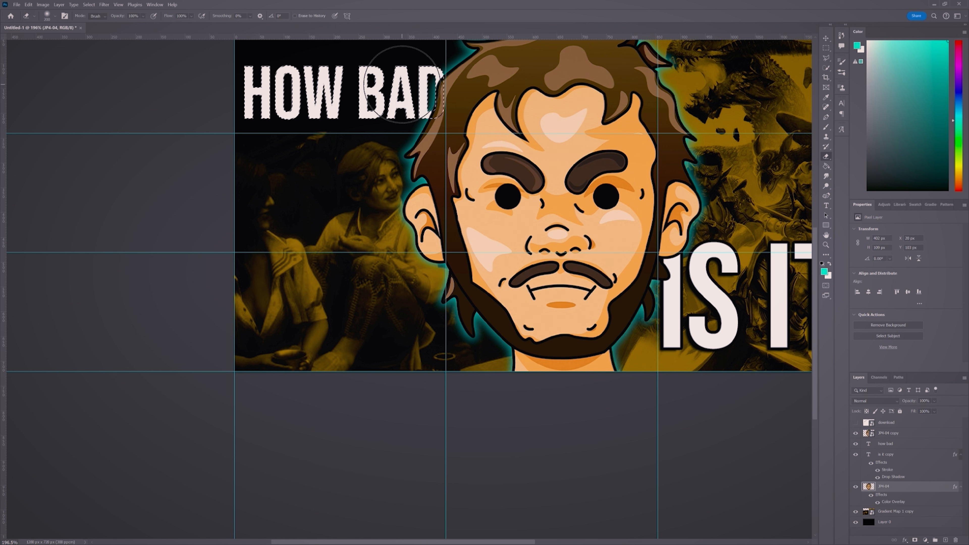
{"action": "key", "text": "ctrl+d"}
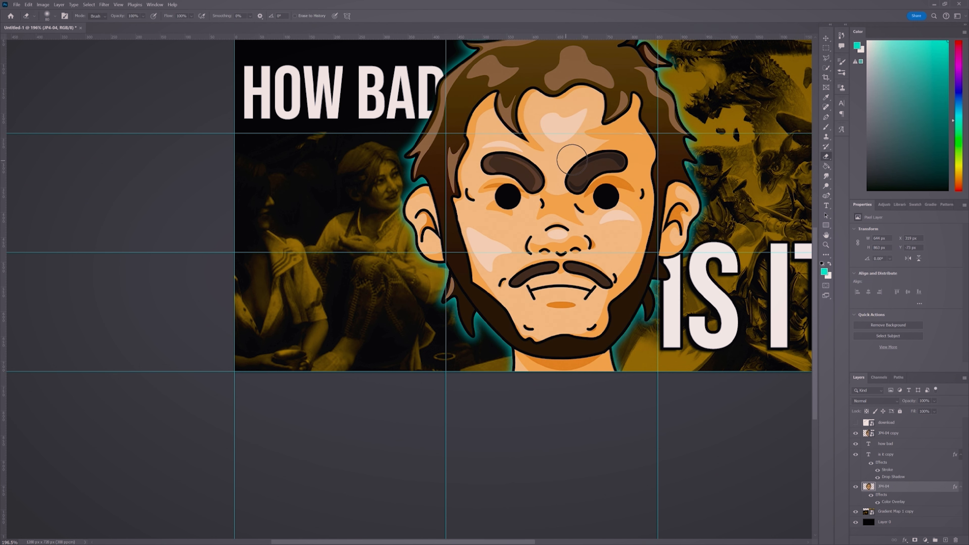
{"action": "scroll", "coordinate": [572, 160], "scroll_direction": "down", "scroll_amount": 3}
{"action": "scroll", "coordinate": [580, 162], "scroll_direction": "down", "scroll_amount": 3}
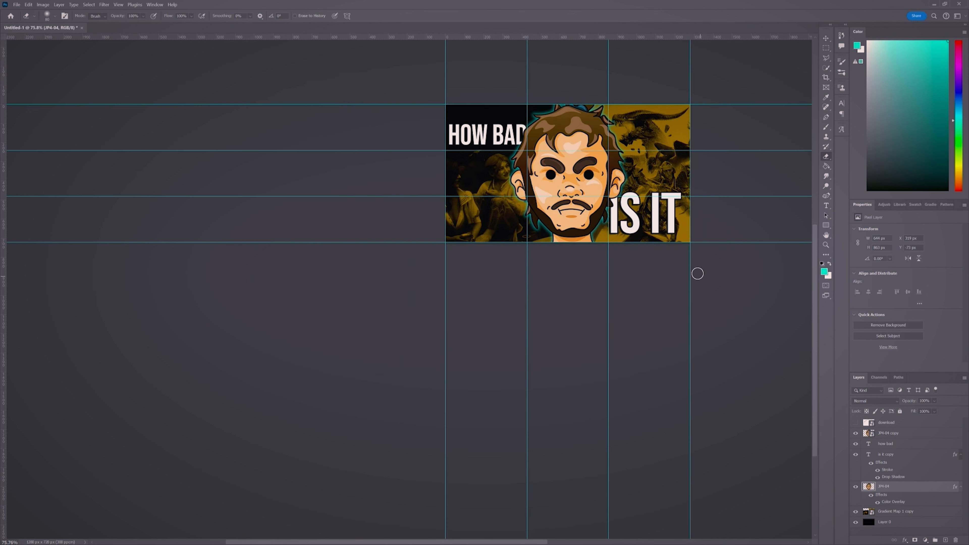
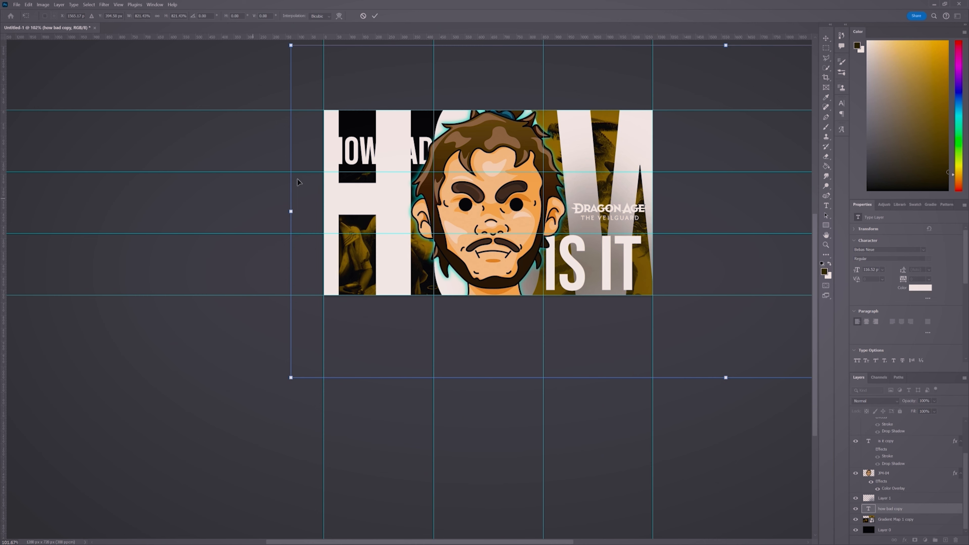
- Finish enlarging the HOW BAD background copy and recolour its text with a yellow hue of 55 degrees
{"action": "left_click", "coordinate": [826, 39]}
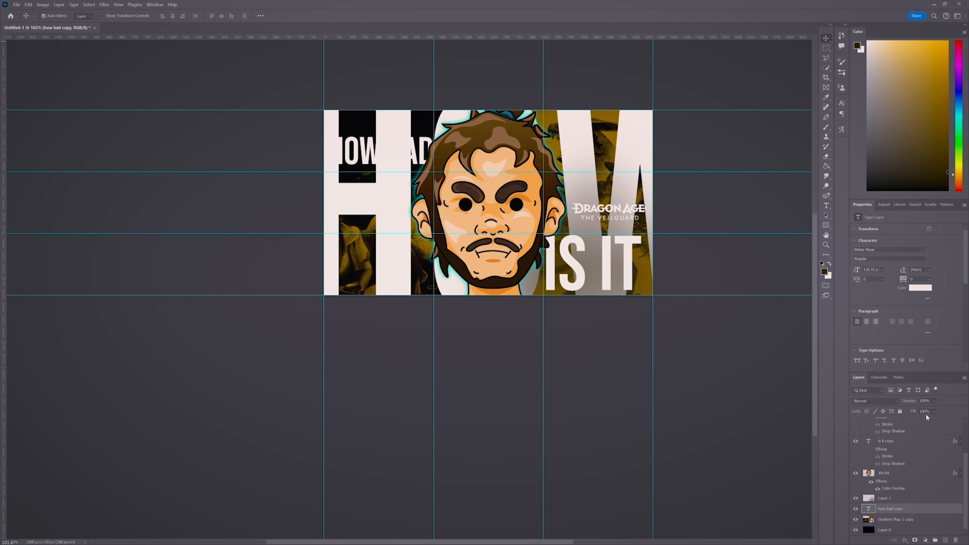
{"action": "left_click", "coordinate": [920, 289]}
{"action": "left_click", "coordinate": [321, 351]}
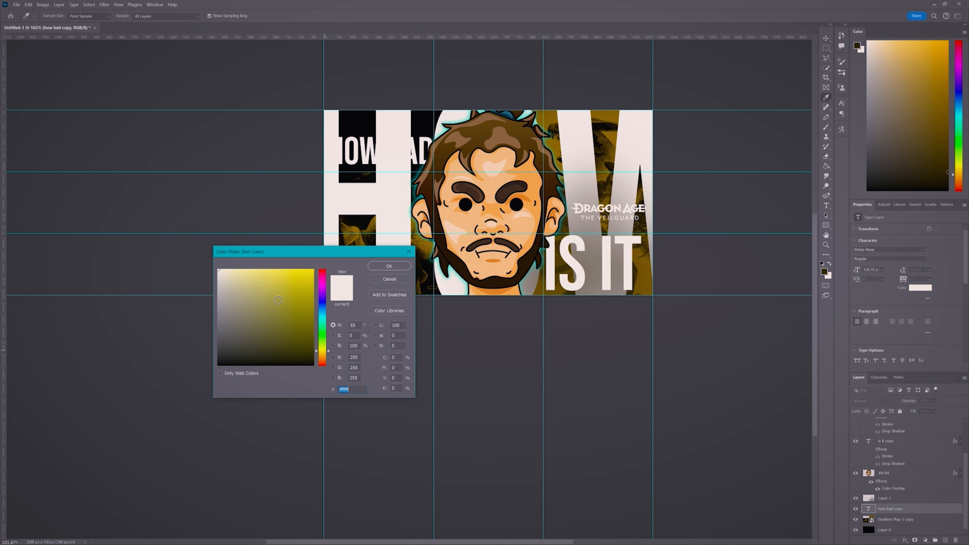
{"action": "left_click_drag", "start_coordinate": [264, 275], "coordinate": [253, 259]}
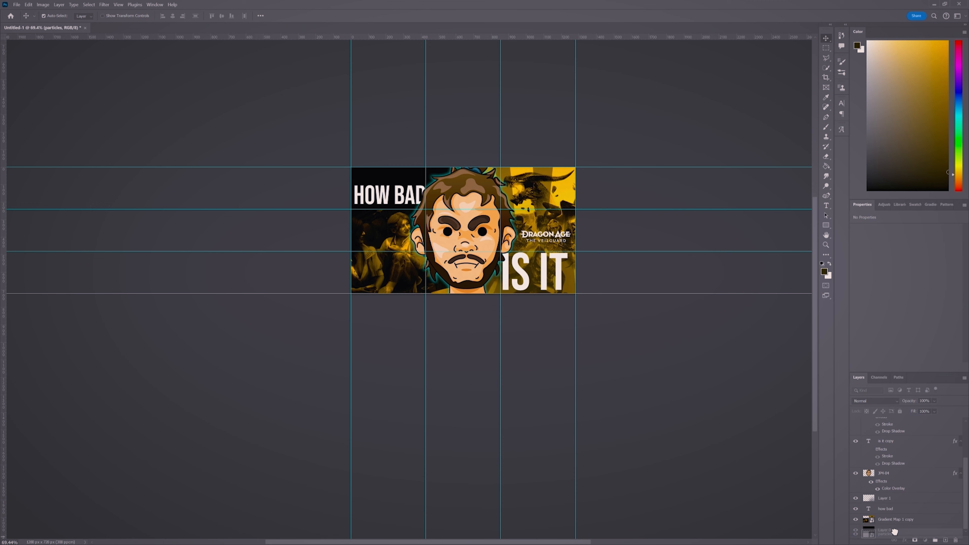
- Place the particles layer directly beneath the face layers, duplicate it, and enlarge and rotate the copy by 180 degrees
{"action": "left_click_drag", "start_coordinate": [888, 510], "coordinate": [899, 493]}
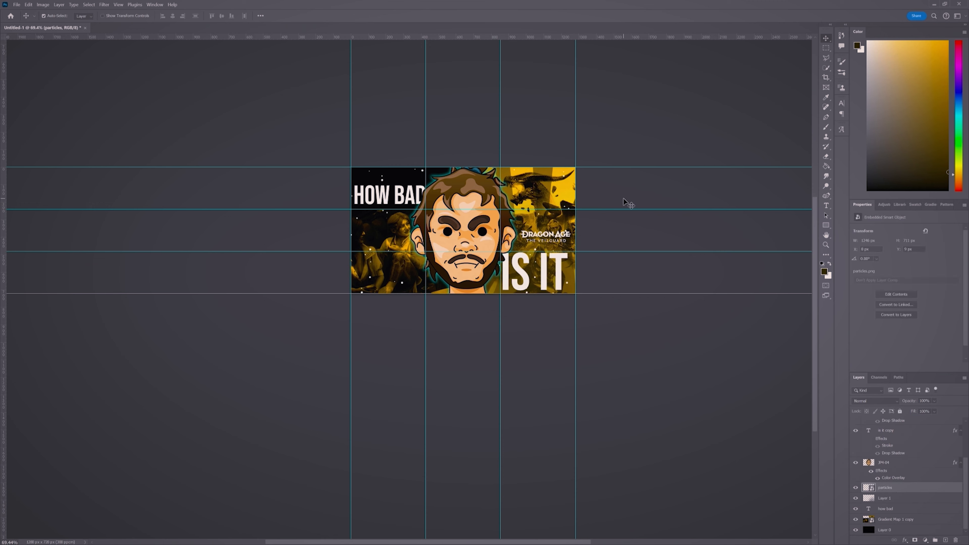
{"action": "key", "text": "ctrl+j"}
{"action": "key", "text": "ctrl+t"}
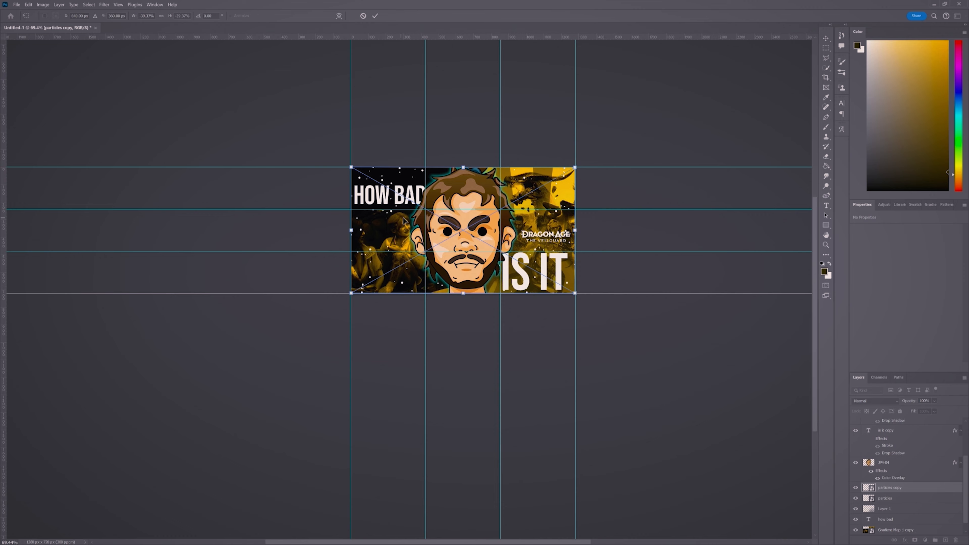
{"action": "left_click_drag", "start_coordinate": [571, 294], "coordinate": [772, 482]}
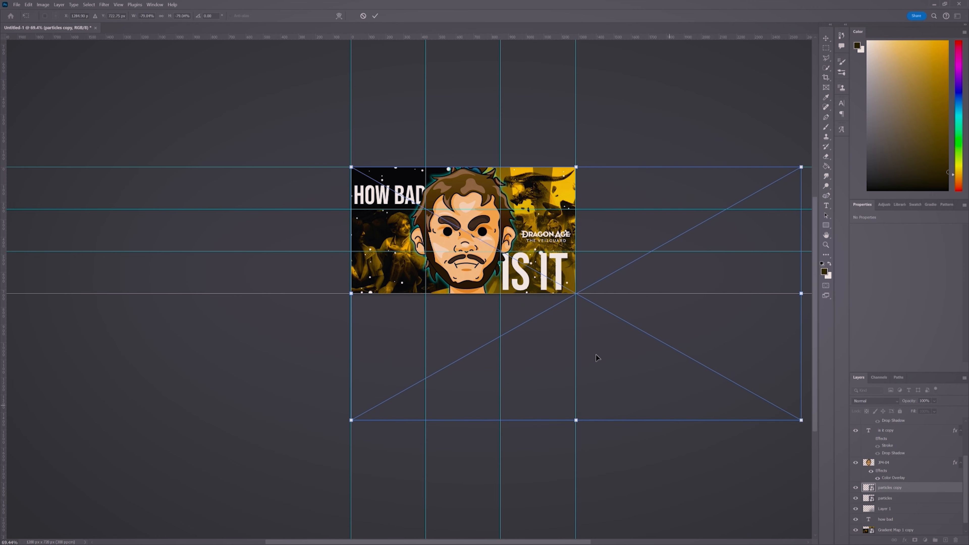
{"action": "left_click_drag", "start_coordinate": [543, 332], "coordinate": [570, 275]}
{"action": "key", "text": "Return"}
- Give the enlarged particles copy a teal Color Overlay at 100% opacity
{"action": "double_click", "coordinate": [915, 488]}
{"action": "left_click", "coordinate": [567, 203]}
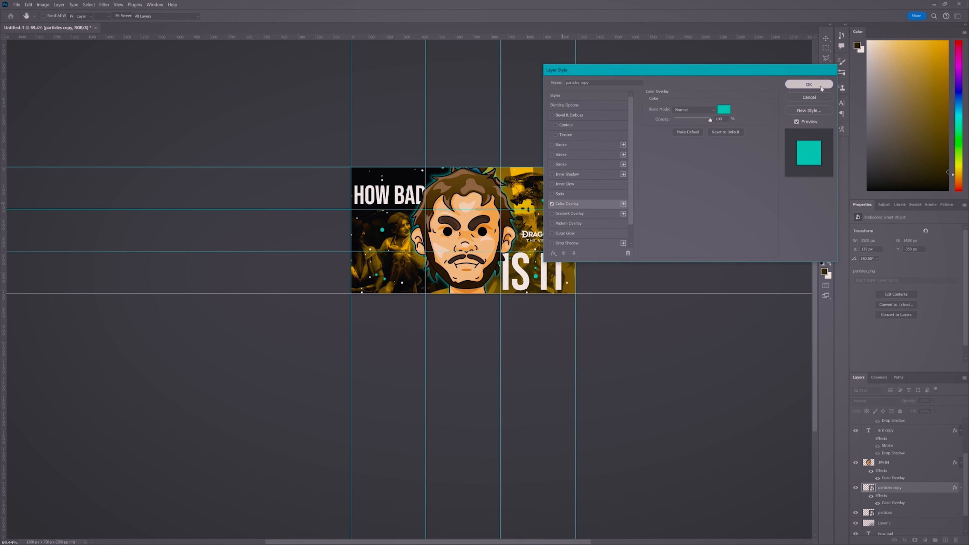
{"action": "left_click", "coordinate": [809, 85]}
- Give the original particles layer a Color Overlay in a lighter, less saturated teal
{"action": "double_click", "coordinate": [909, 512]}
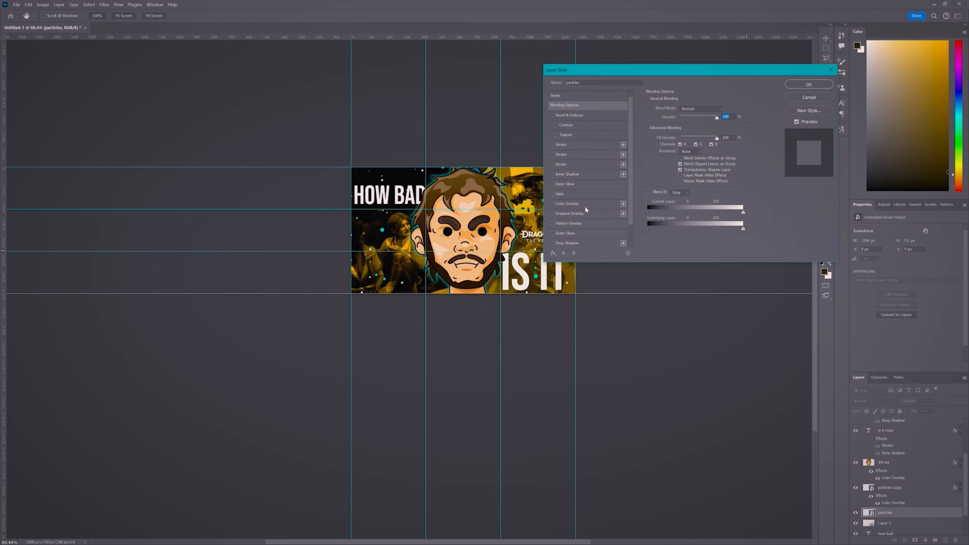
{"action": "left_click", "coordinate": [585, 204]}
{"action": "left_click", "coordinate": [724, 110]}
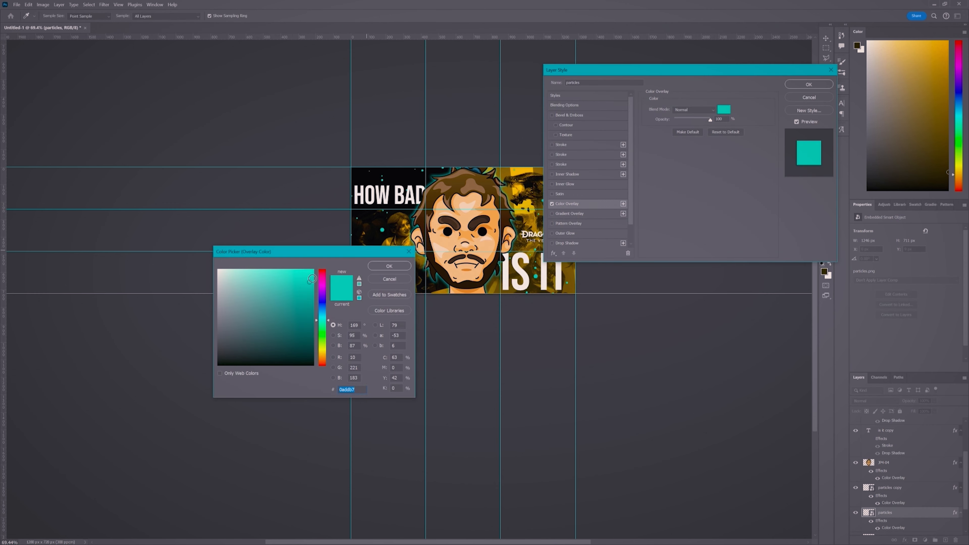
{"action": "left_click_drag", "start_coordinate": [310, 278], "coordinate": [267, 272]}
{"action": "left_click", "coordinate": [389, 265]}
{"action": "left_click", "coordinate": [811, 87]}
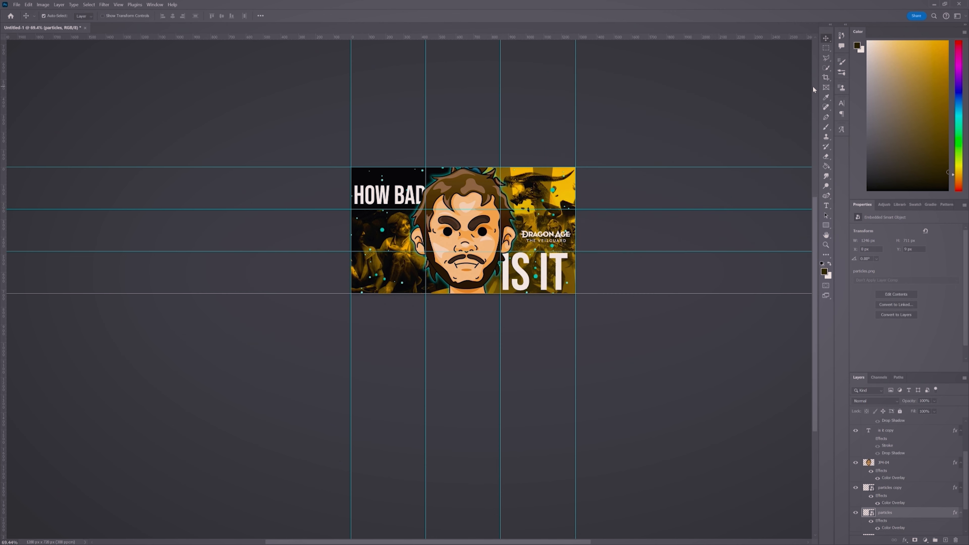
- Combine the two particle layers into one smart object
{"action": "left_click", "coordinate": [904, 489], "text": "shift"}
{"action": "right_click", "coordinate": [903, 488]}
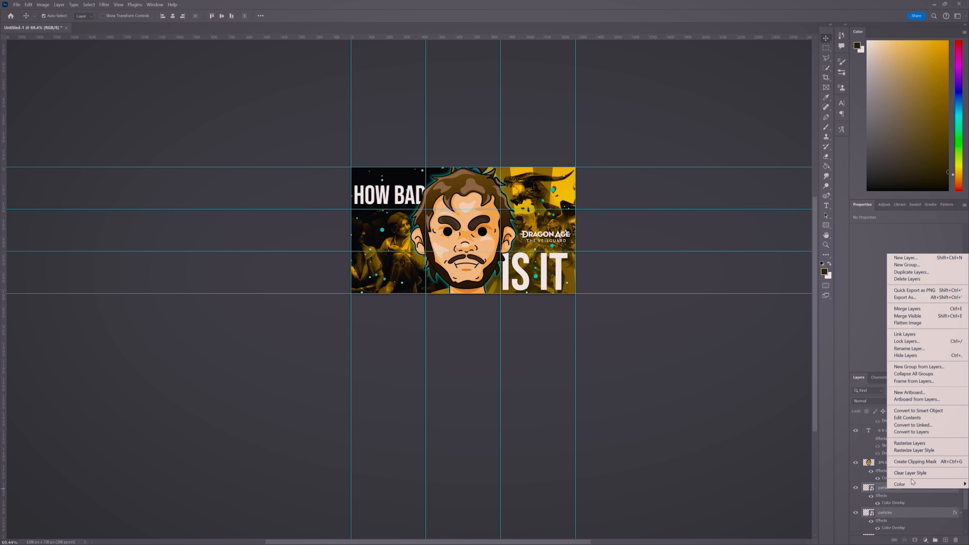
{"action": "left_click", "coordinate": [928, 411]}
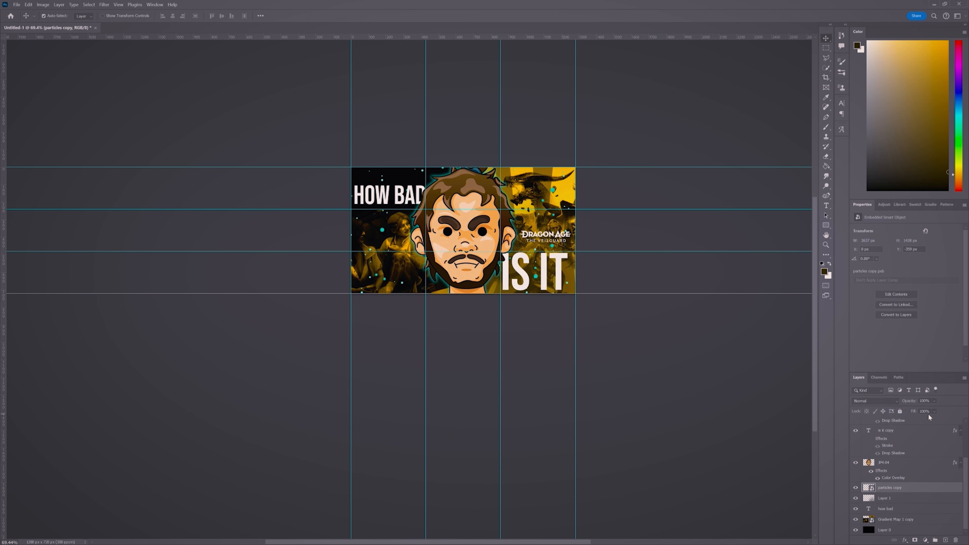
- Duplicate the combined particles, blur the lower one for a glow, and convert both into one smart object
{"action": "key", "text": "ctrl+j"}
{"action": "left_click", "coordinate": [895, 501]}
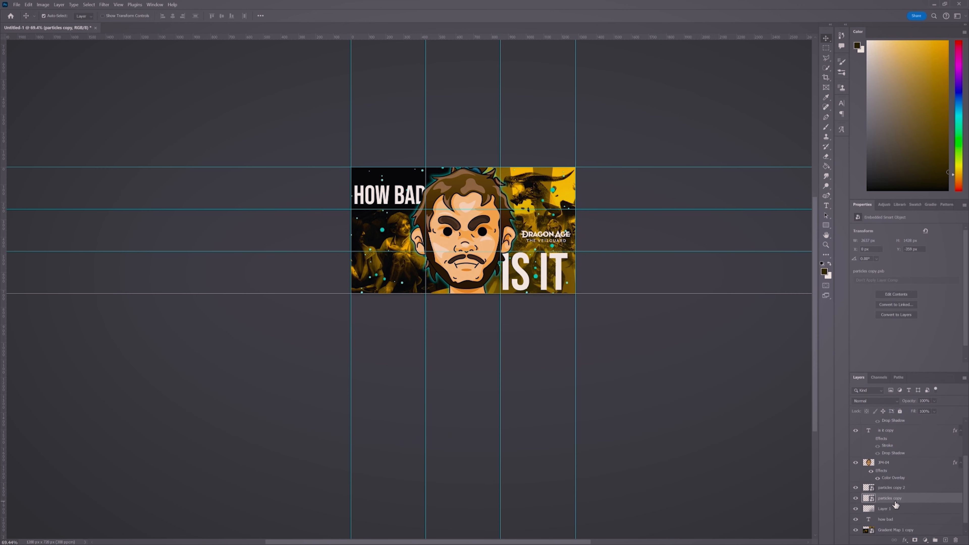
{"action": "left_click", "coordinate": [104, 4]}
{"action": "left_click", "coordinate": [891, 487], "text": "shift"}
{"action": "right_click", "coordinate": [891, 488]}
{"action": "left_click", "coordinate": [928, 411]}
- Lower the opacity of the glowing particles layer to roughly half
{"action": "left_click", "coordinate": [933, 401]}
{"action": "left_click_drag", "start_coordinate": [949, 409], "coordinate": [934, 410]}
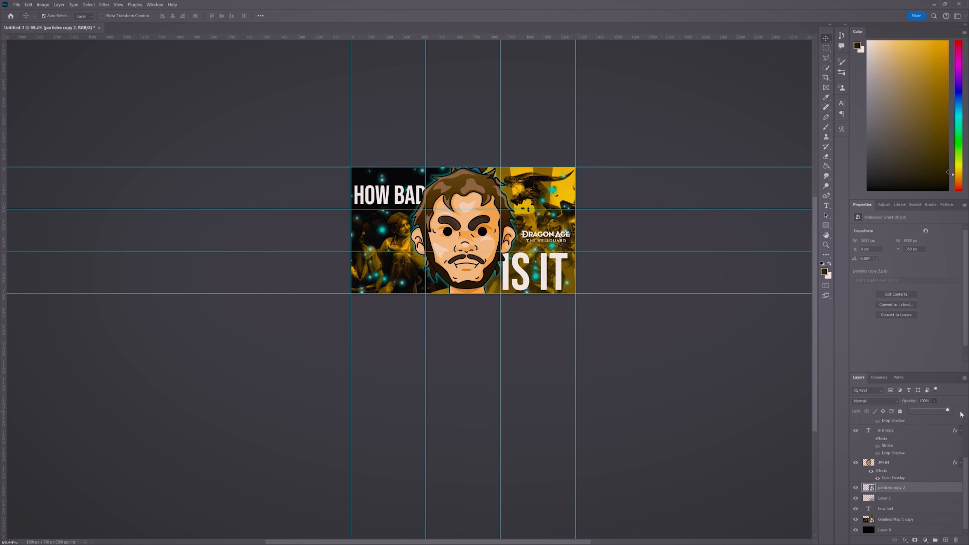
{"action": "left_click_drag", "start_coordinate": [940, 411], "coordinate": [924, 409]}
{"action": "scroll", "coordinate": [412, 289], "scroll_direction": "up", "scroll_amount": 1}
{"action": "double_click", "coordinate": [917, 489]}
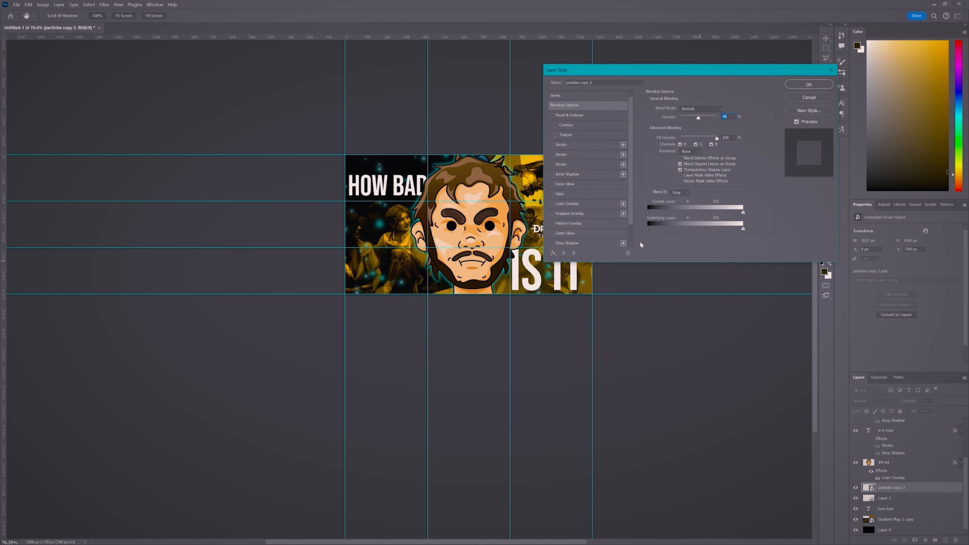
{"action": "left_click", "coordinate": [553, 204]}
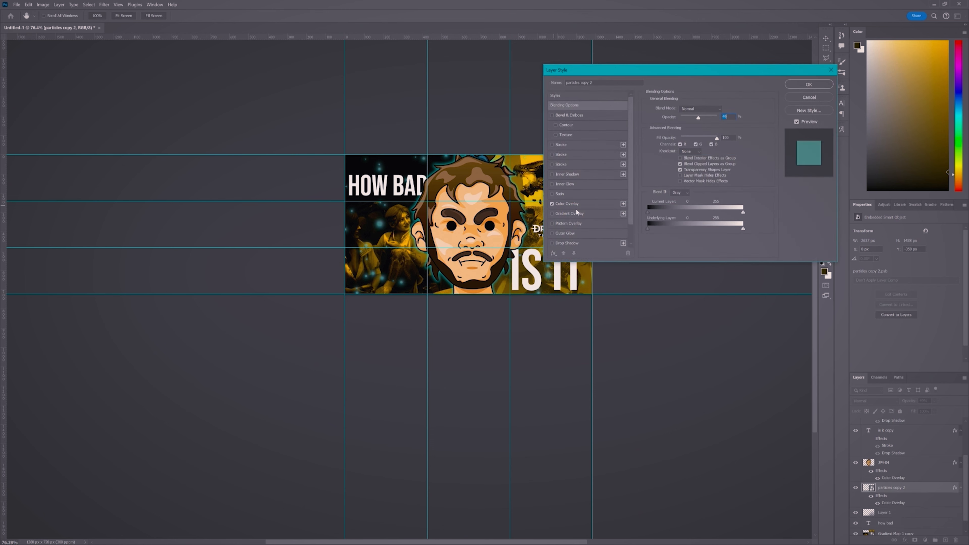
{"action": "left_click", "coordinate": [602, 204]}
{"action": "left_click", "coordinate": [723, 110]}
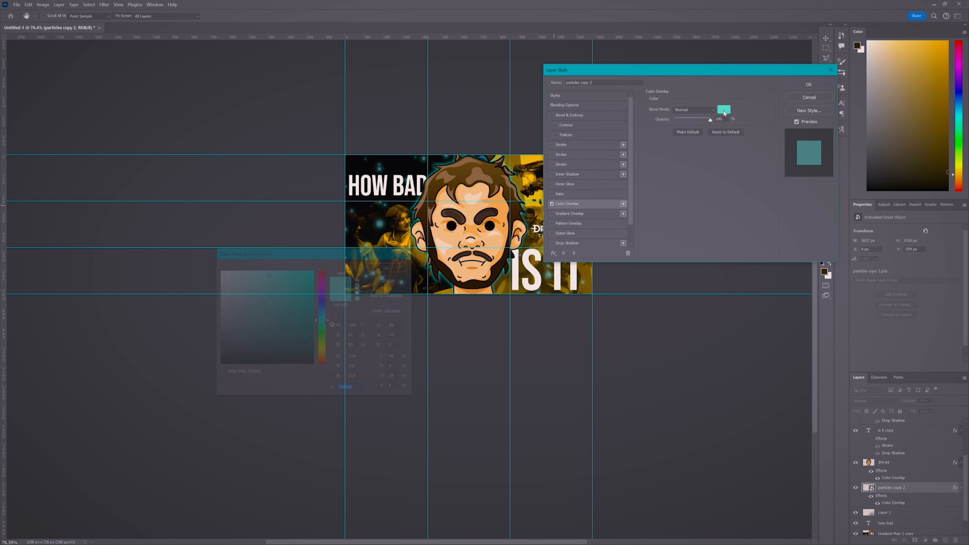
{"action": "left_click", "coordinate": [389, 279]}
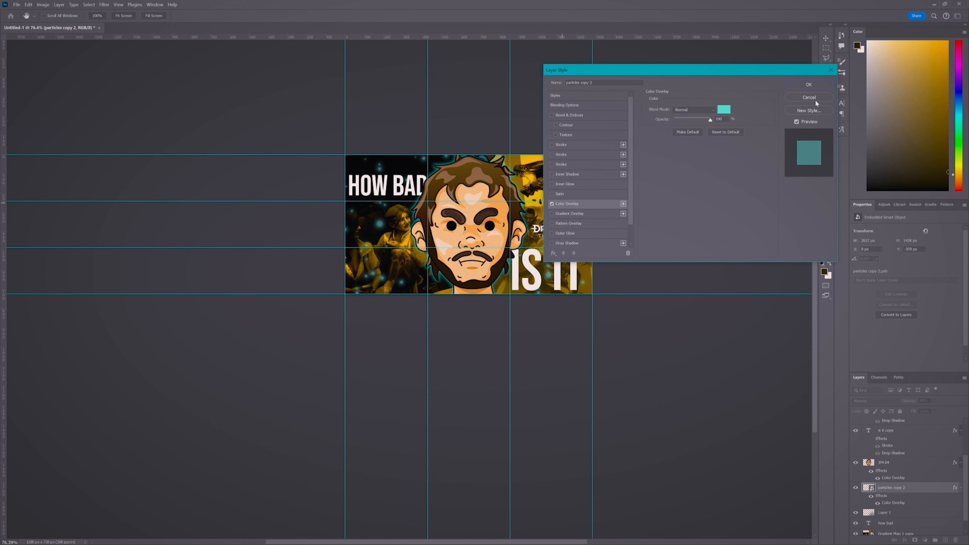
{"action": "left_click", "coordinate": [814, 99]}
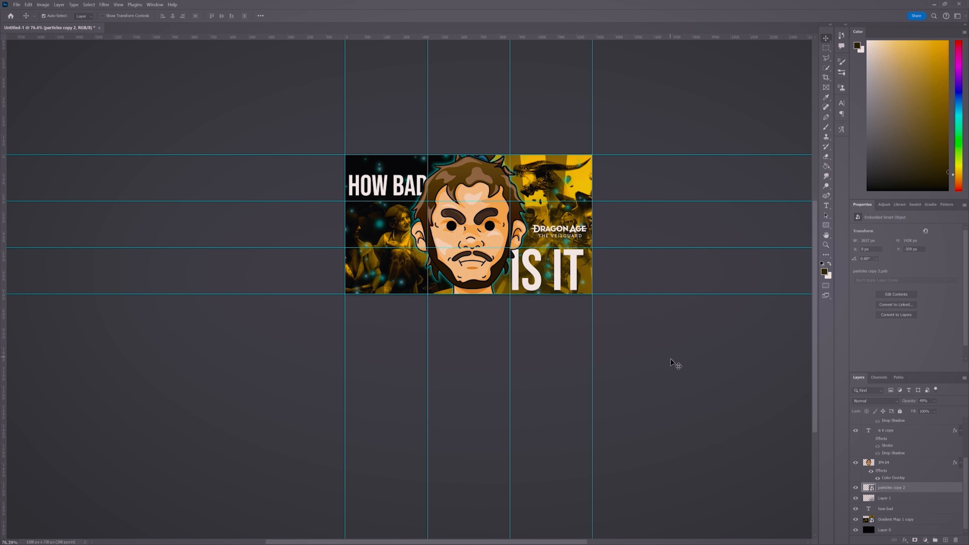
- Delete the hidden download layer at the top of the layer stack
{"action": "scroll", "coordinate": [890, 445], "scroll_direction": "up", "scroll_amount": 5}
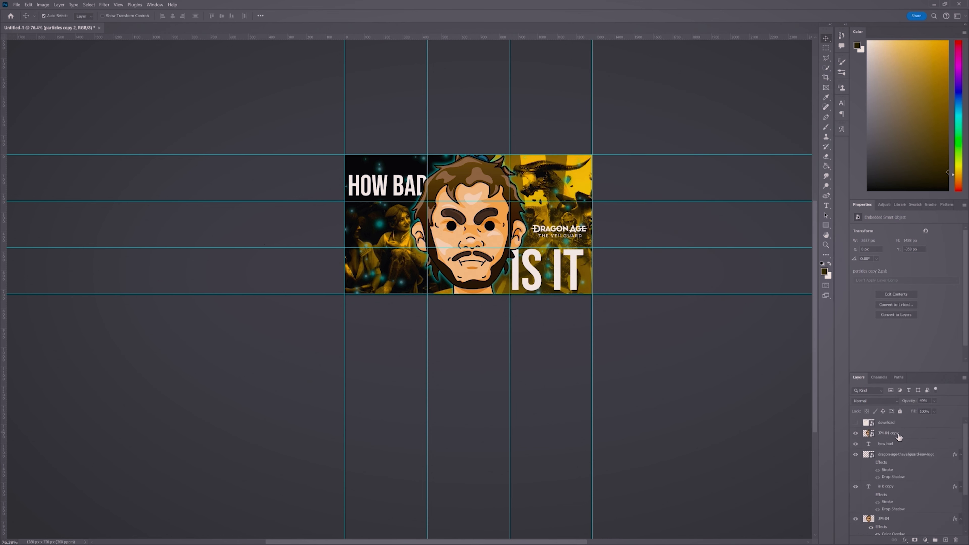
{"action": "left_click", "coordinate": [894, 425]}
{"action": "key", "text": "Delete"}
- Draw an unfilled rectangle with a white stroke around the canvas, hide the guides, and fit the frame to the canvas edges
{"action": "left_click", "coordinate": [826, 225]}
{"action": "left_click_drag", "start_coordinate": [345, 154], "coordinate": [592, 294]}
{"action": "key", "text": "ctrl+semicolon"}
{"action": "key", "text": "ctrl+t"}
{"action": "left_click_drag", "start_coordinate": [468, 154], "coordinate": [468, 156]}
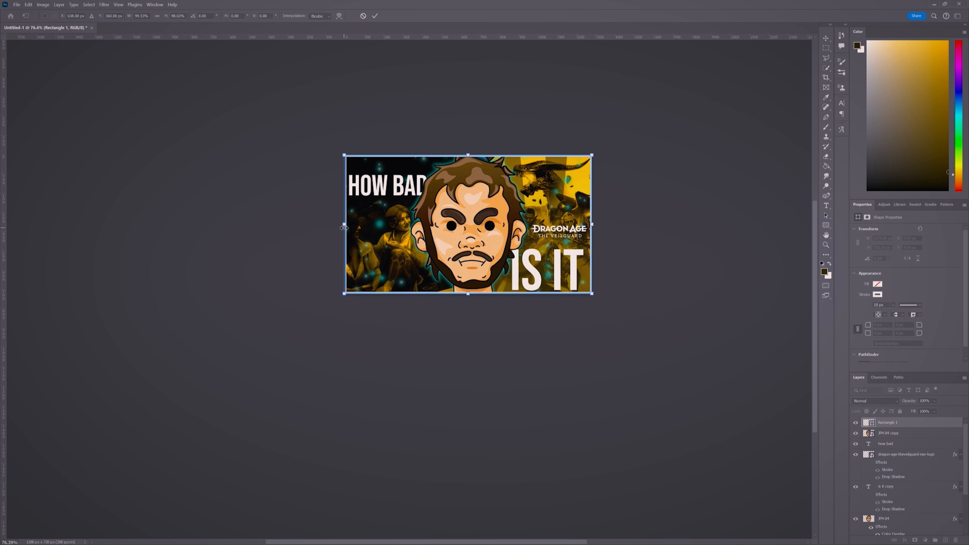
{"action": "left_click_drag", "start_coordinate": [344, 225], "coordinate": [345, 225]}
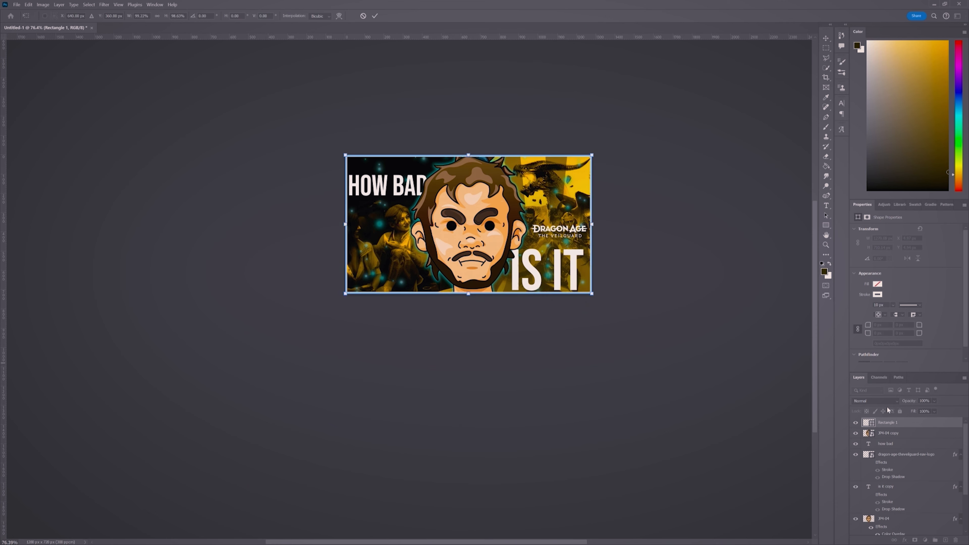
- Set the frame rectangle's blend mode to Overlay and confirm its transform
{"action": "left_click", "coordinate": [881, 402]}
{"action": "left_click", "coordinate": [859, 432]}
{"action": "key", "text": "Return"}
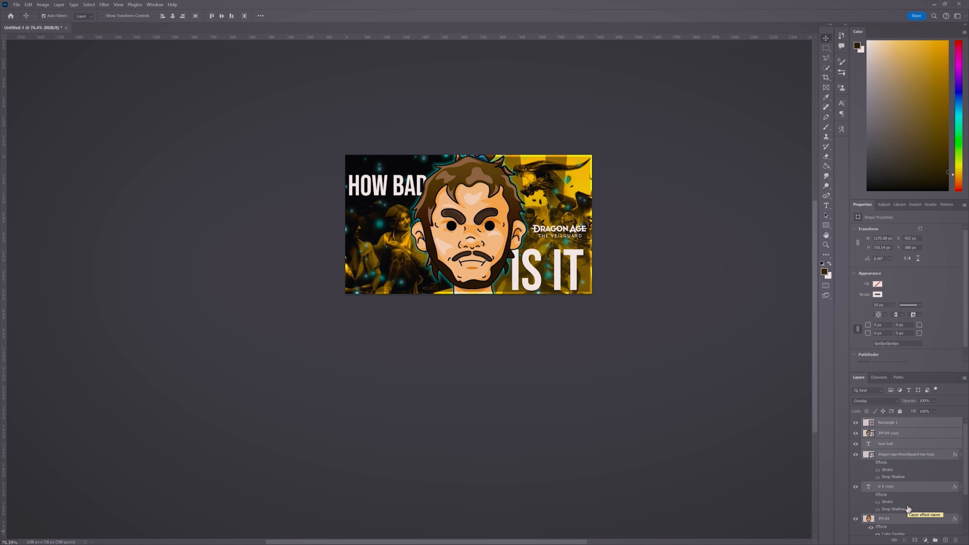
- Group all the layers and stamp the visible artwork into a new layer above the group
{"action": "key", "text": "ctrl+g"}
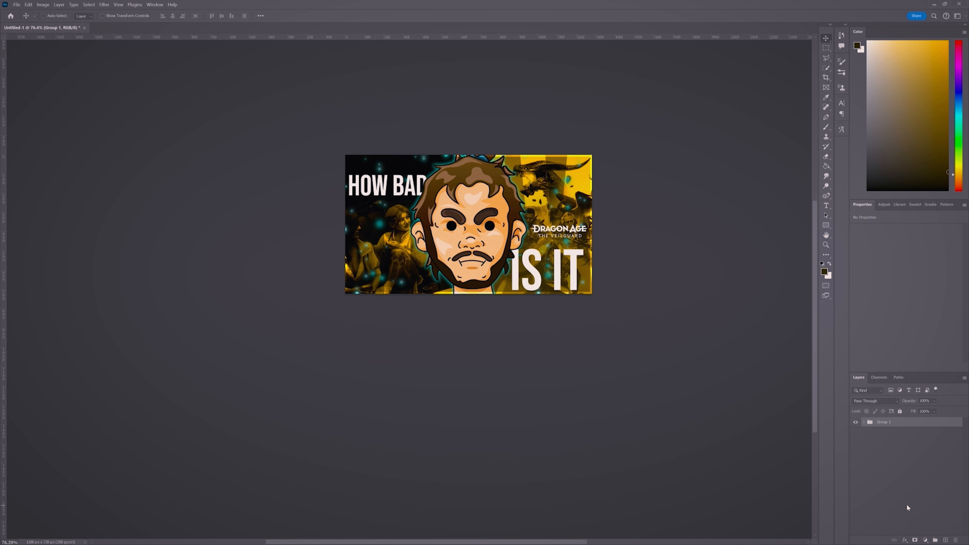
{"action": "key", "text": "ctrl+shift+alt+e"}
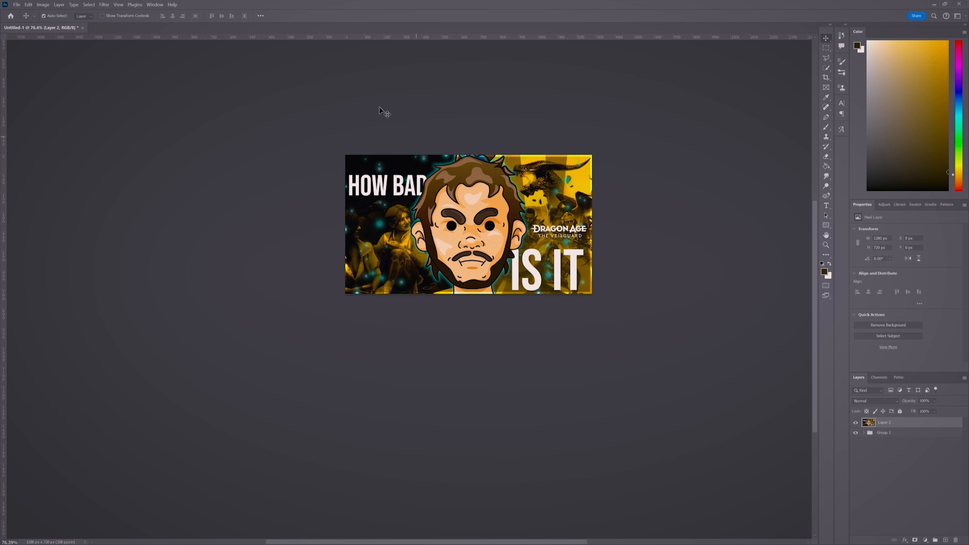
- In a Camera Raw filter, set exposure +0.05, contrast +30 and highlights -15, and slightly raise shadows, whites and blacks
{"action": "left_click", "coordinate": [109, 5]}
{"action": "left_click", "coordinate": [125, 61]}
{"action": "left_click_drag", "start_coordinate": [682, 185], "coordinate": [683, 185]}
{"action": "left_click_drag", "start_coordinate": [683, 197], "coordinate": [695, 200]}
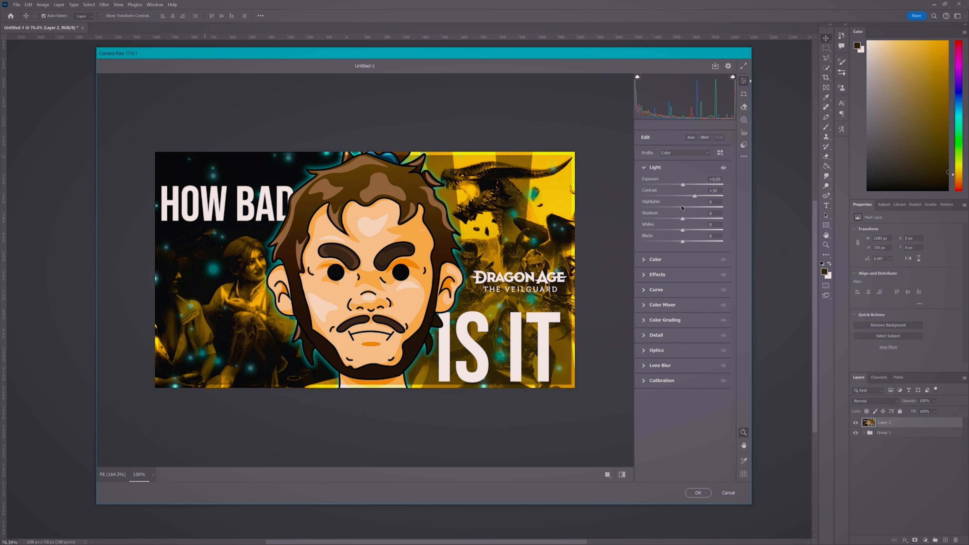
{"action": "left_click_drag", "start_coordinate": [682, 208], "coordinate": [687, 243]}
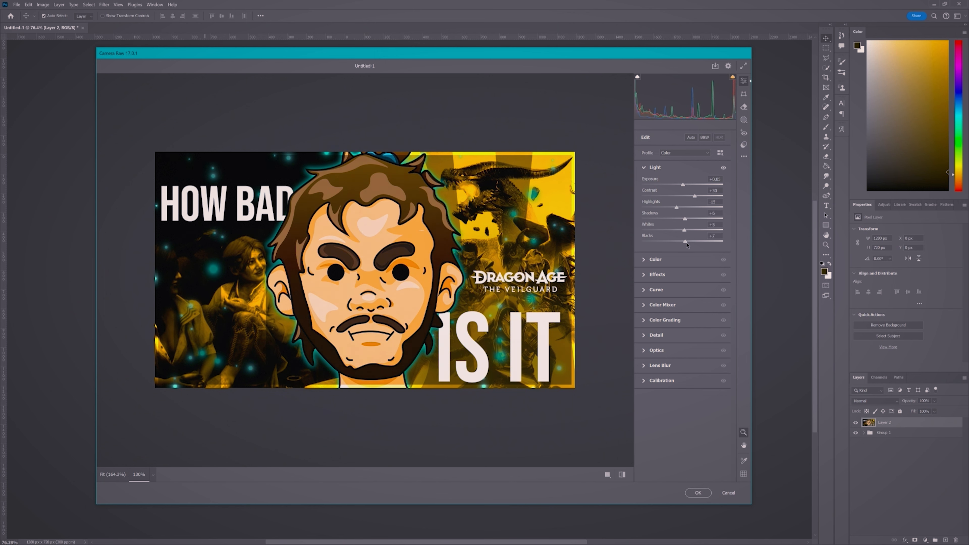
{"action": "left_click", "coordinate": [644, 168]}
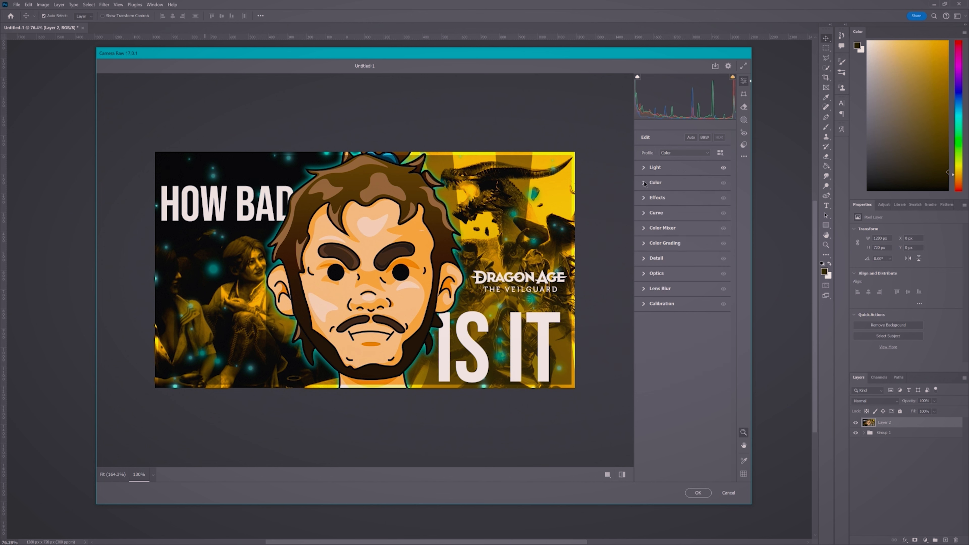
- Set the Camera Raw texture and clarity effects to +20 each
{"action": "left_click", "coordinate": [645, 199]}
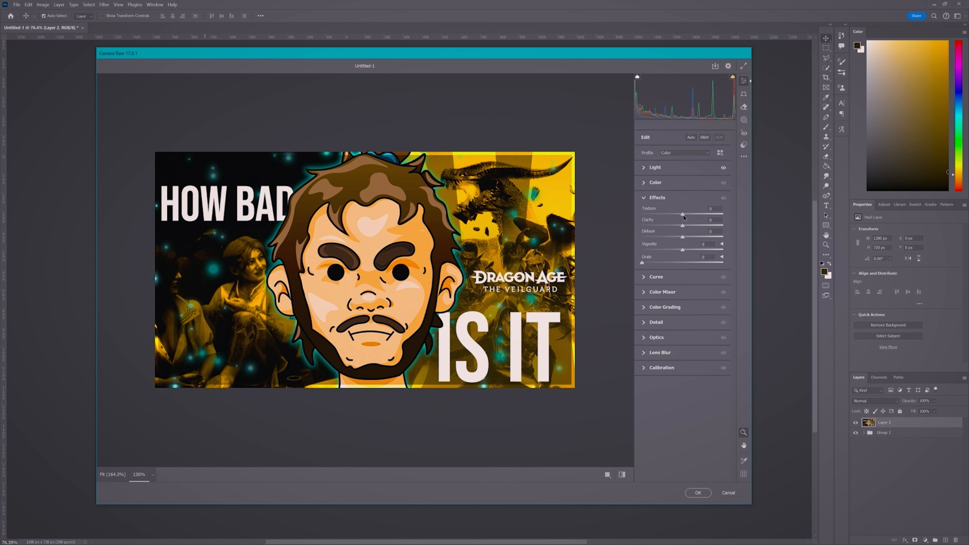
{"action": "left_click_drag", "start_coordinate": [683, 215], "coordinate": [690, 228]}
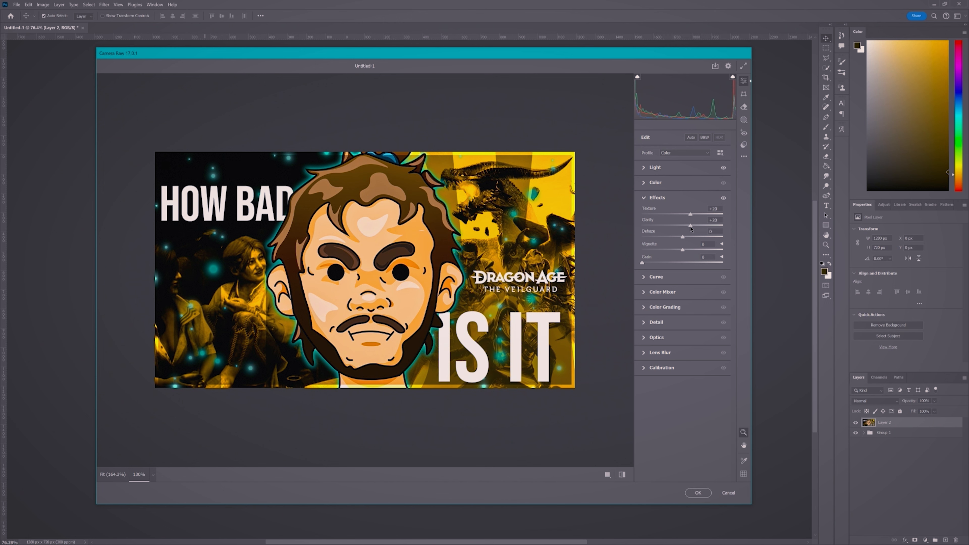
{"action": "left_click", "coordinate": [644, 198]}
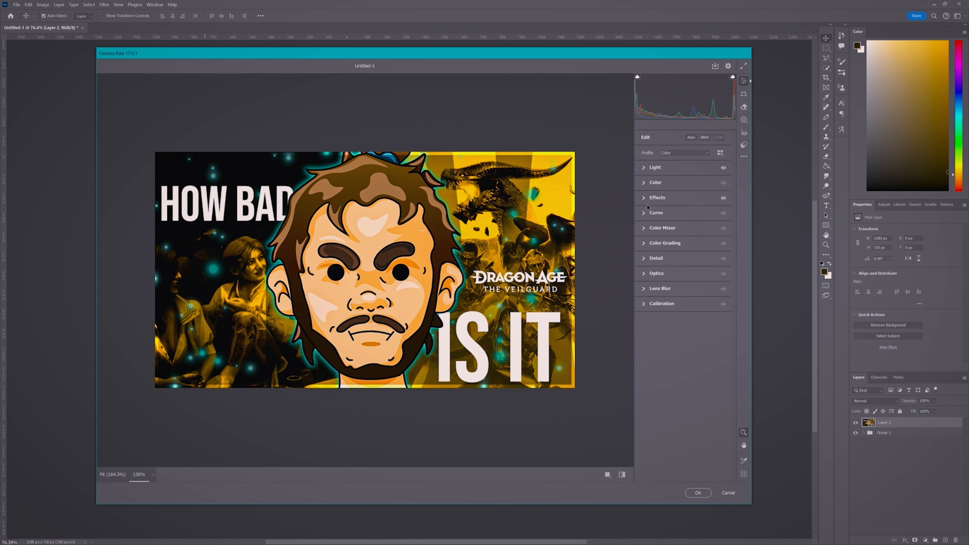
- Skip the curve and color mixer adjustments, and use color grading to tint the shadows teal and the highlights yellow
{"action": "left_click", "coordinate": [645, 214]}
{"action": "left_click", "coordinate": [645, 214]}
{"action": "left_click", "coordinate": [647, 229]}
{"action": "left_click", "coordinate": [647, 228]}
{"action": "left_click", "coordinate": [647, 243]}
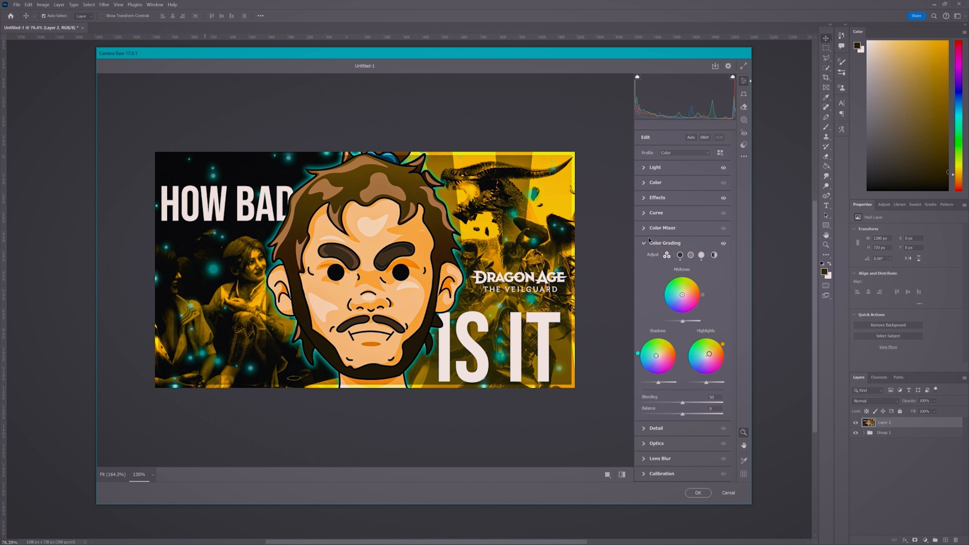